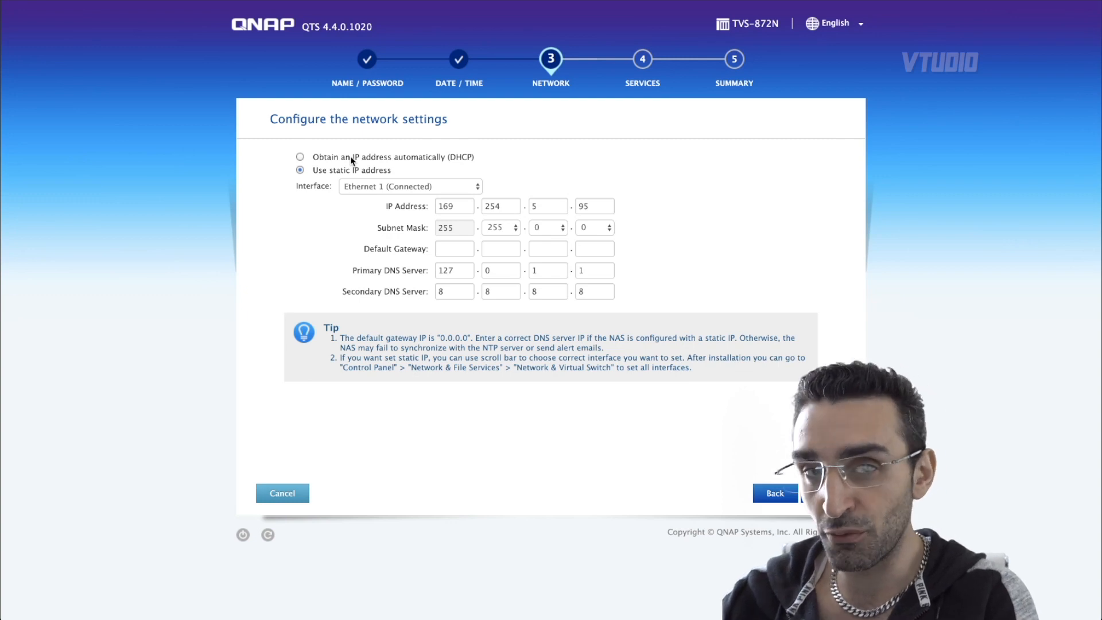
- Keep the static IP network settings and the Windows and Mac file services, advancing to the summary
{"action": "left_click", "coordinate": [822, 493]}
{"action": "left_click", "coordinate": [580, 255]}
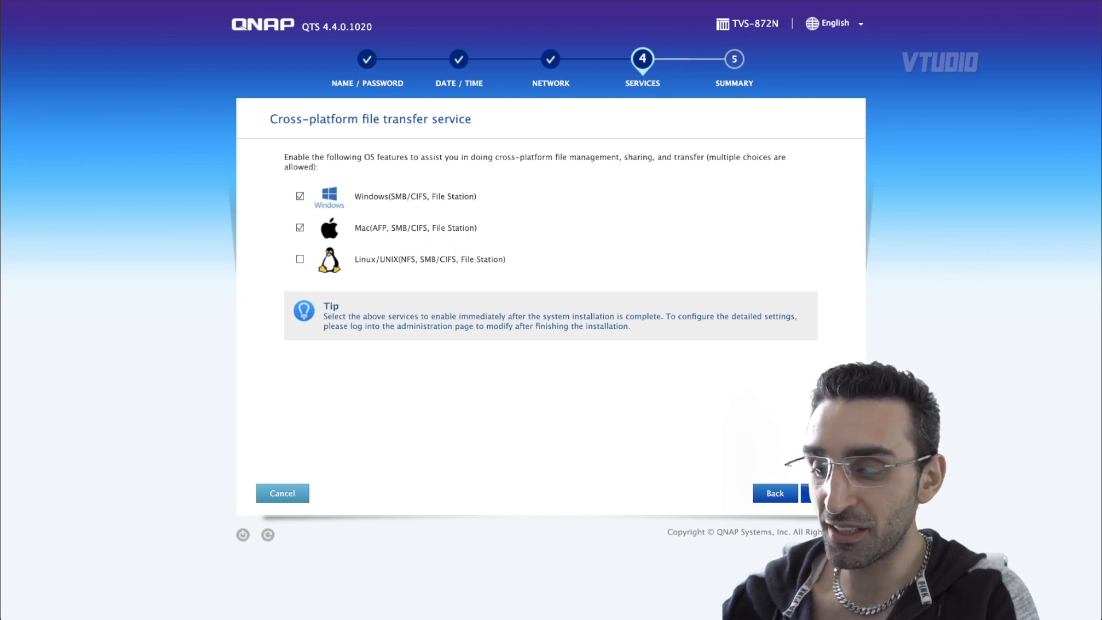
{"action": "left_click", "coordinate": [822, 493]}
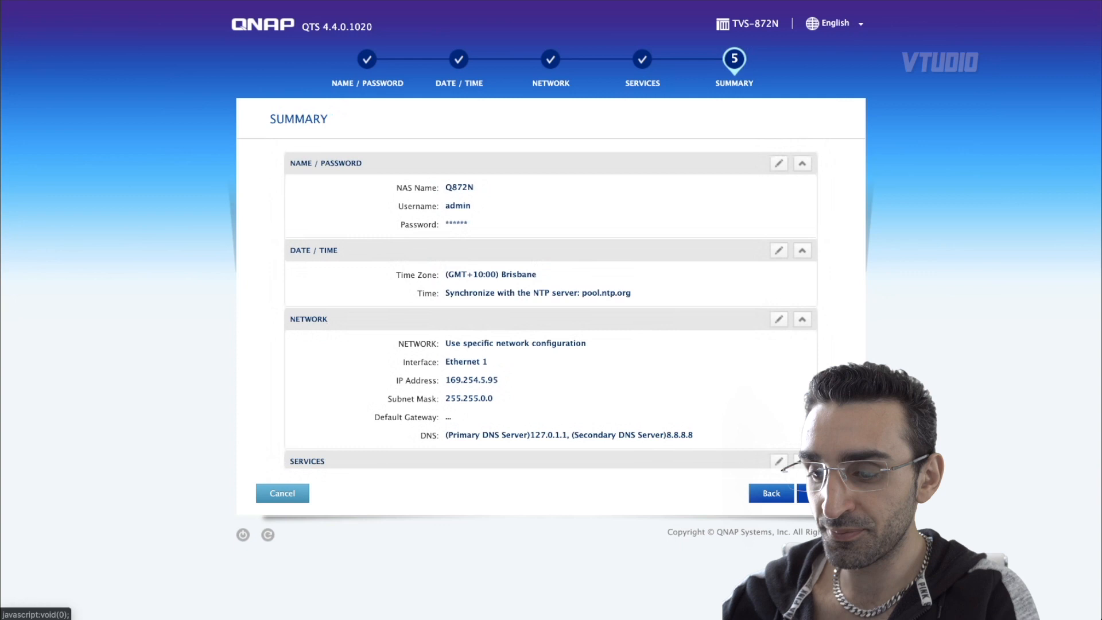
- Apply the quick configuration and confirm initializing the system's drives
{"action": "left_click", "coordinate": [822, 493]}
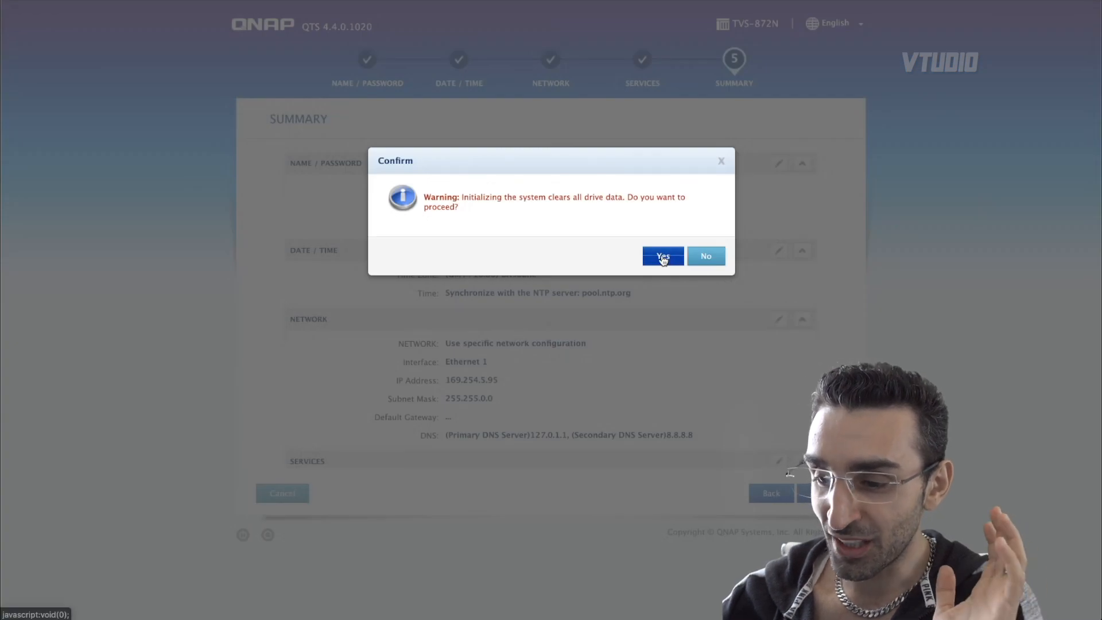
{"action": "left_click", "coordinate": [663, 258]}
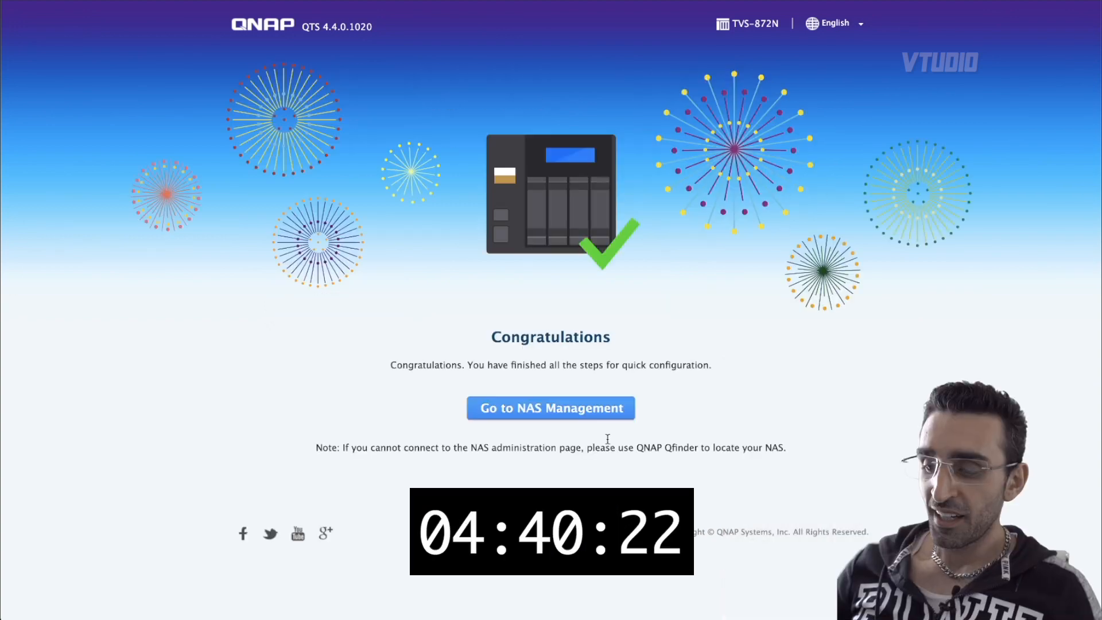
- Open NAS management and log in as admin with Remember me and Secure login enabled
{"action": "left_click", "coordinate": [573, 408]}
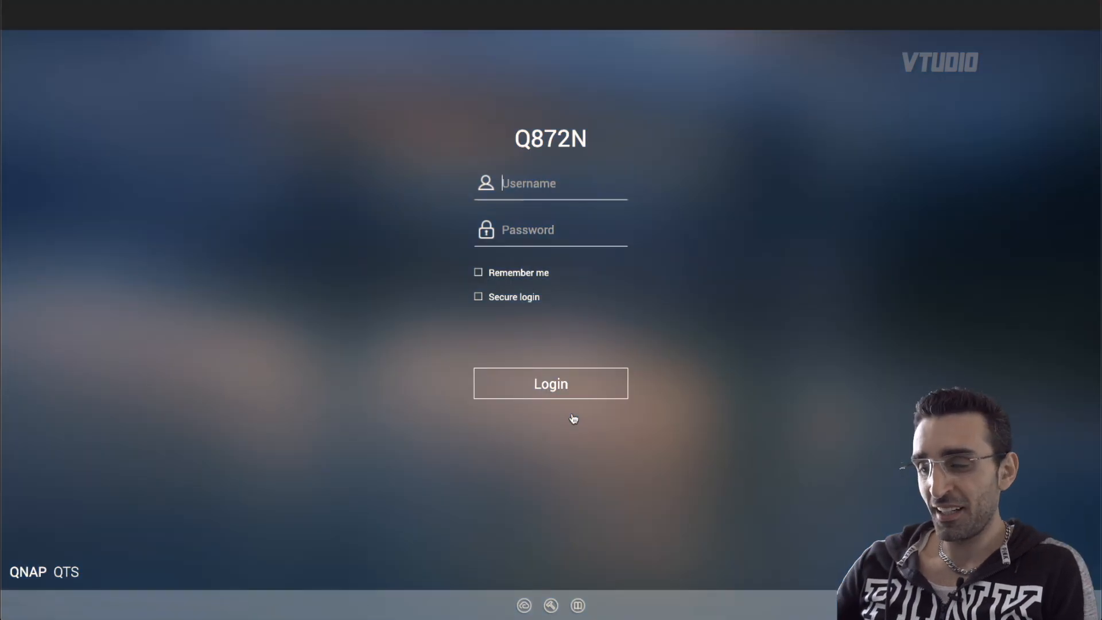
{"action": "left_click", "coordinate": [492, 273]}
{"action": "left_click", "coordinate": [496, 302]}
{"action": "left_click", "coordinate": [571, 383]}
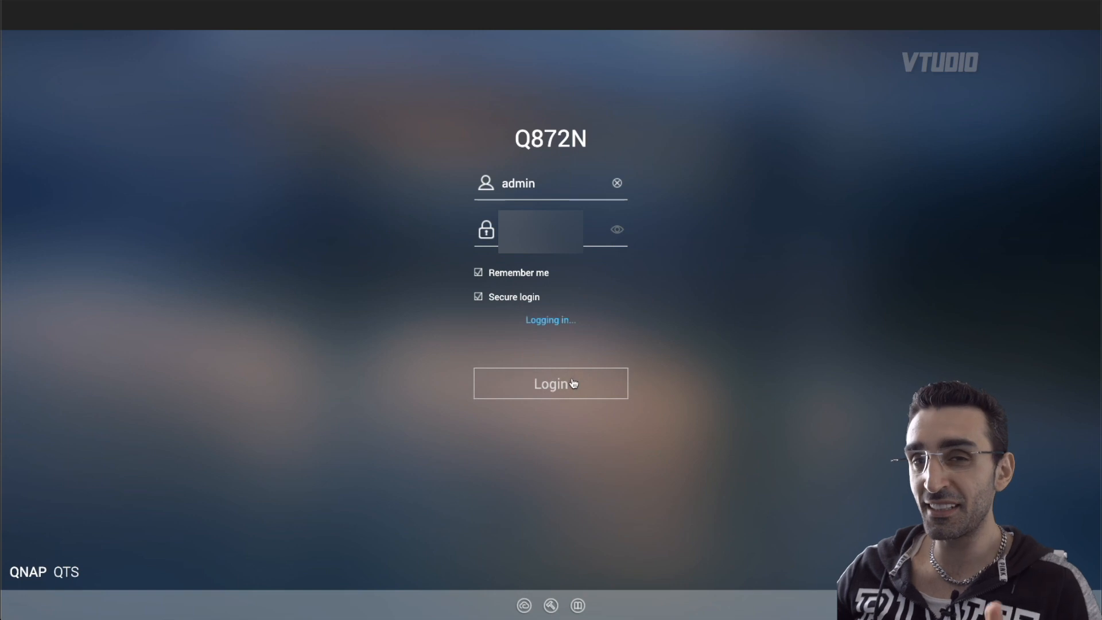
- Bypass the certificate warning and proceed to 169.254.5.95
{"action": "left_click", "coordinate": [396, 291]}
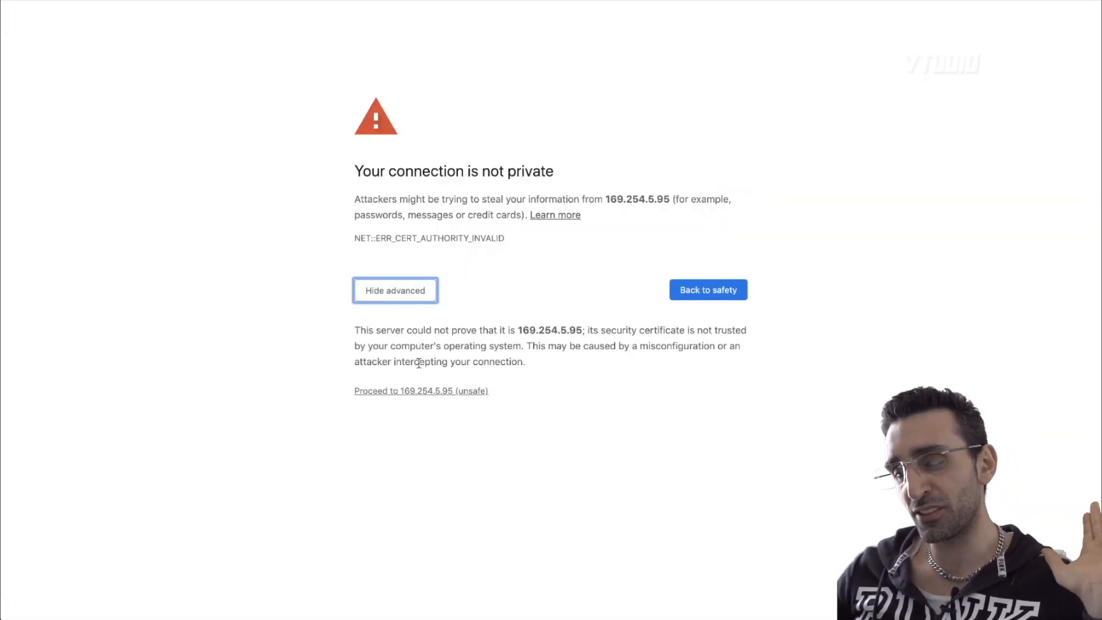
{"action": "left_click", "coordinate": [433, 392]}
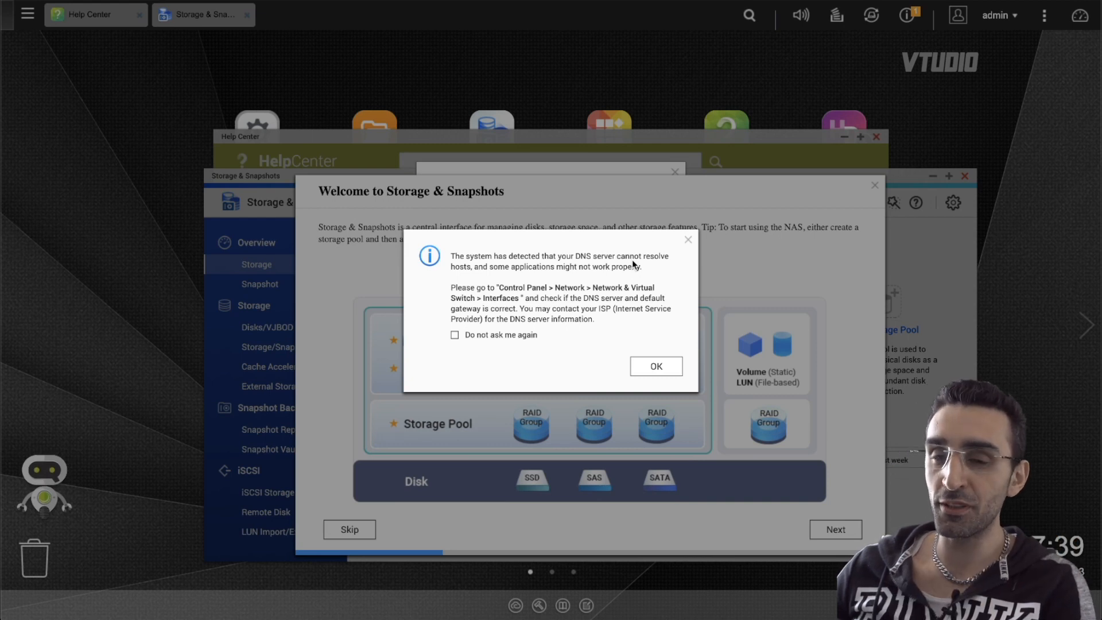
- Dismiss the DNS server warning, choosing not to be asked again
{"action": "left_click", "coordinate": [510, 336]}
{"action": "left_click", "coordinate": [672, 371]}
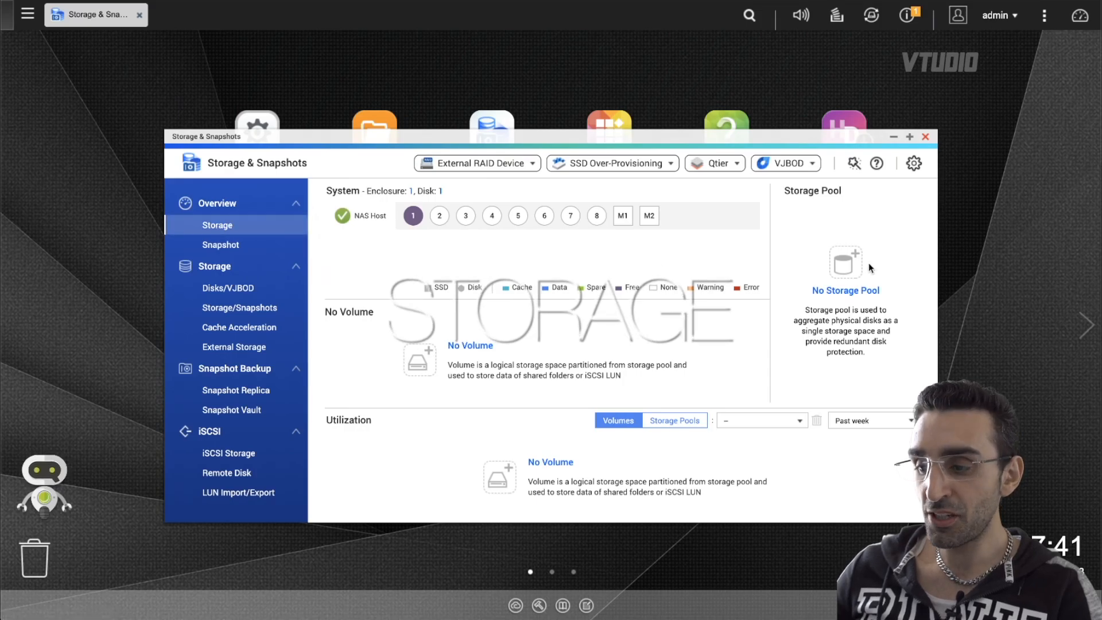
- Start creating a new volume and choose the Static volume type
{"action": "left_click", "coordinate": [495, 484]}
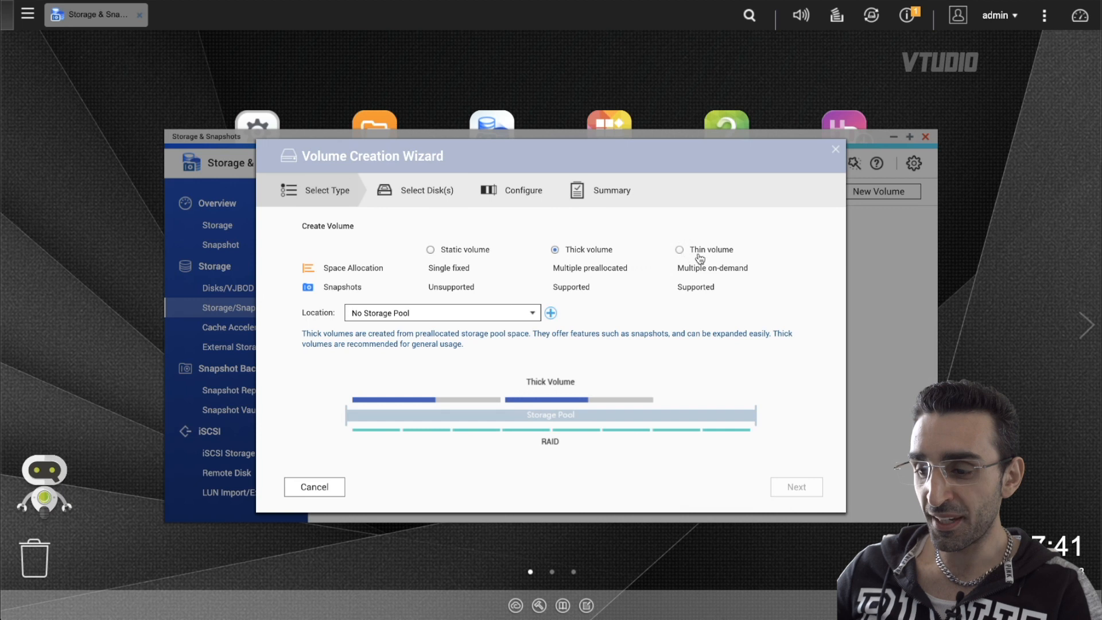
{"action": "left_click", "coordinate": [447, 253]}
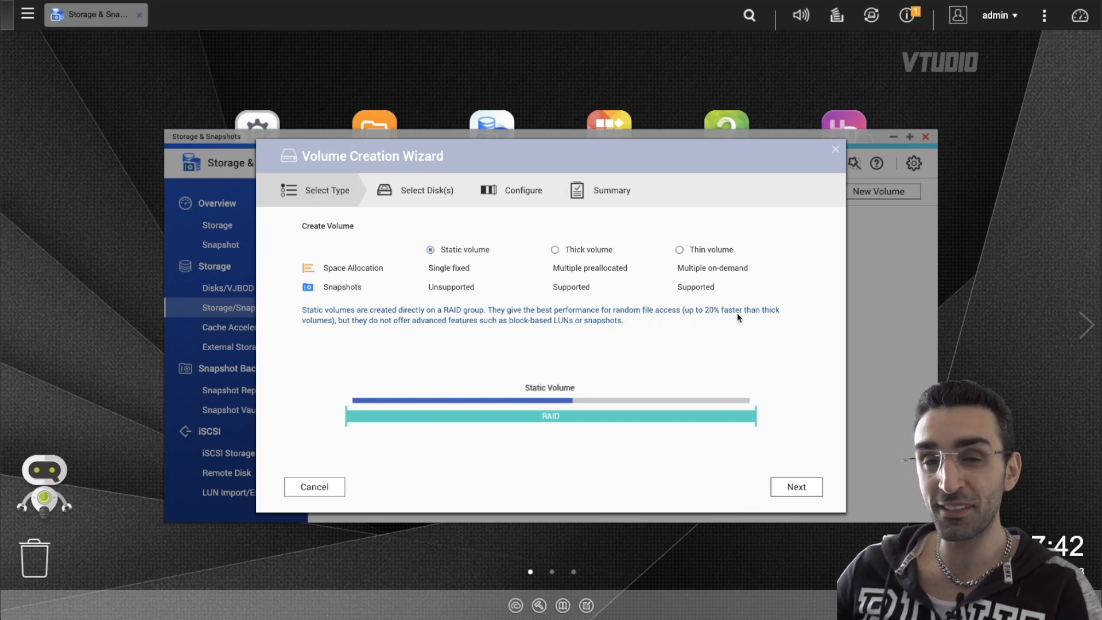
{"action": "left_click", "coordinate": [813, 491]}
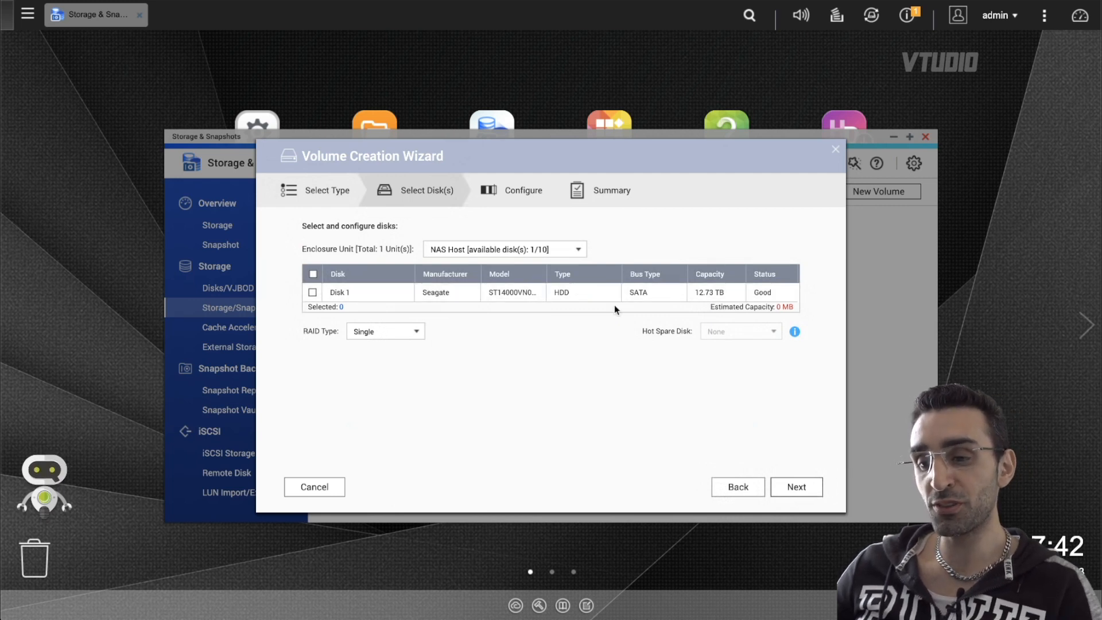
- Select Disk 1 with the Single RAID type for the volume
{"action": "left_click", "coordinate": [312, 294]}
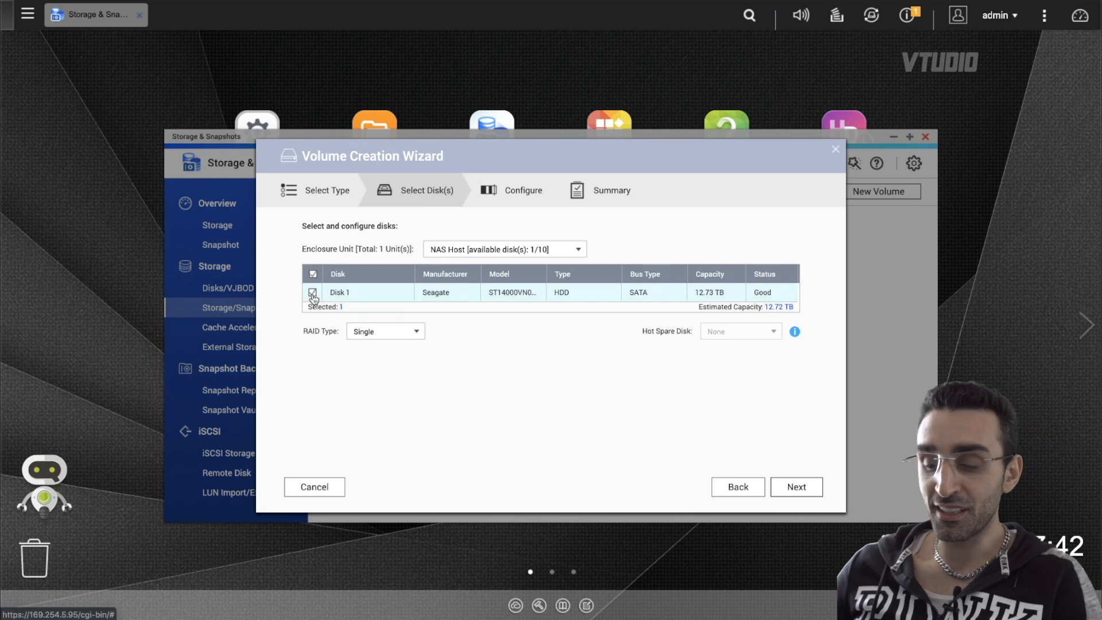
{"action": "left_click", "coordinate": [356, 332]}
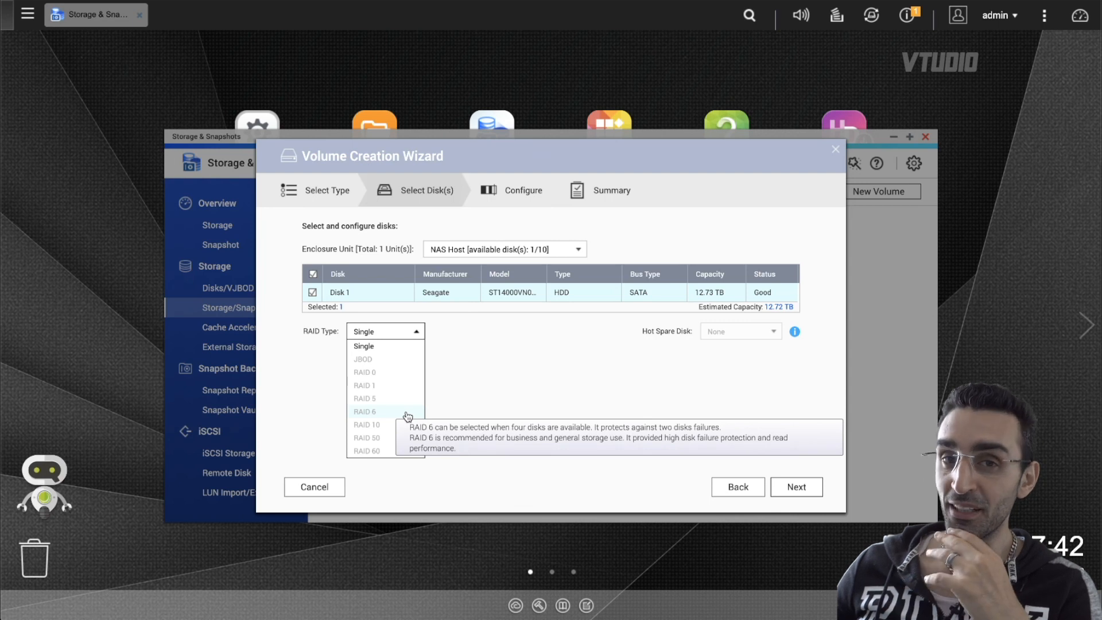
{"action": "left_click", "coordinate": [796, 487]}
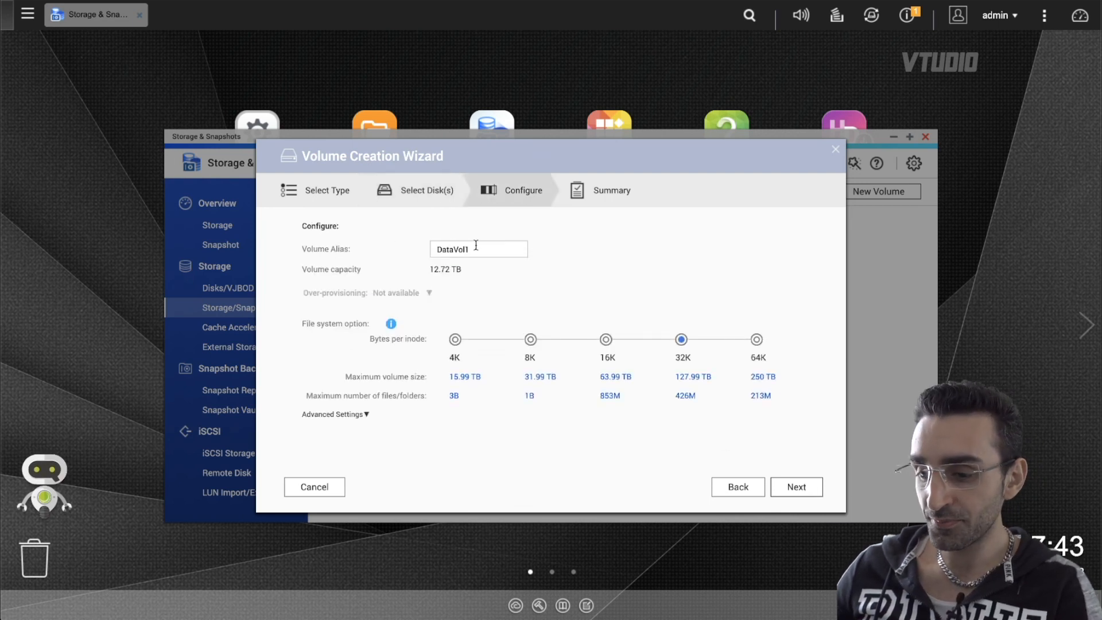
- Calculate 6*14 in Spotlight
{"action": "left_click_drag", "start_coordinate": [476, 245], "coordinate": [360, 240]}
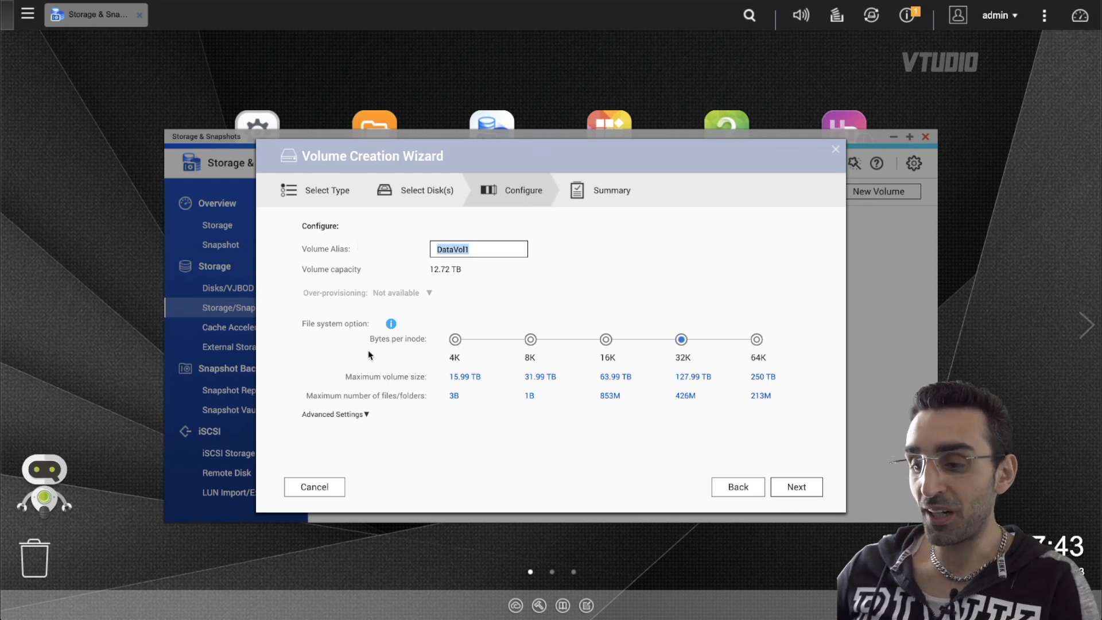
{"action": "key", "text": "super+space"}
{"action": "type", "text": "6*14"}
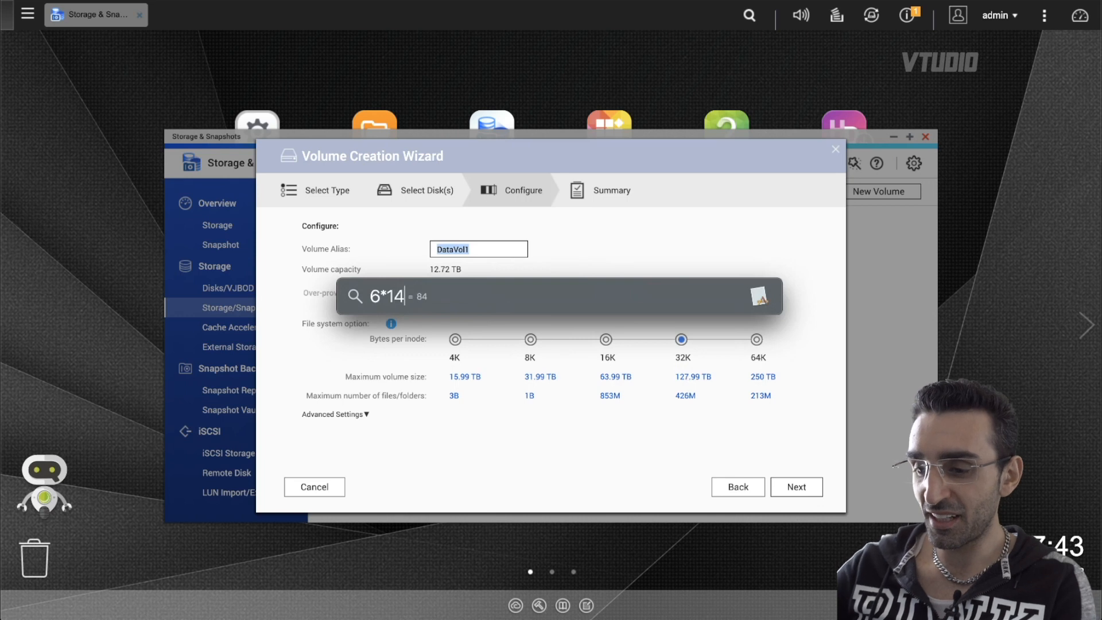
{"action": "key", "text": "Escape"}
{"action": "key", "text": "Escape"}
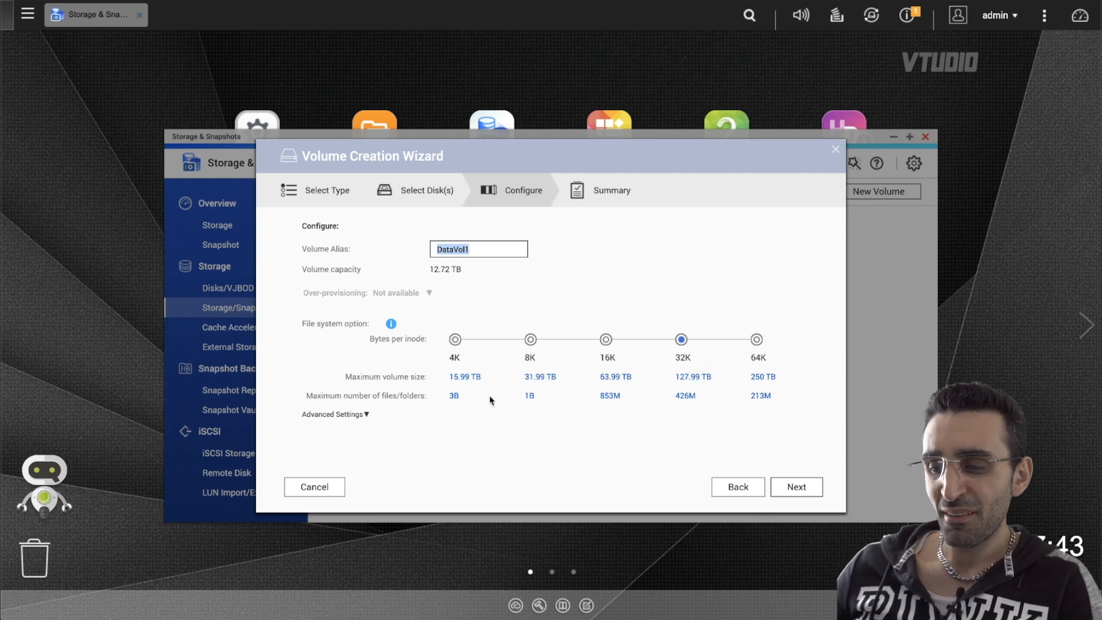
- Expand the volume's advanced settings and disable the alert threshold
{"action": "left_click", "coordinate": [361, 414]}
{"action": "left_click", "coordinate": [360, 414]}
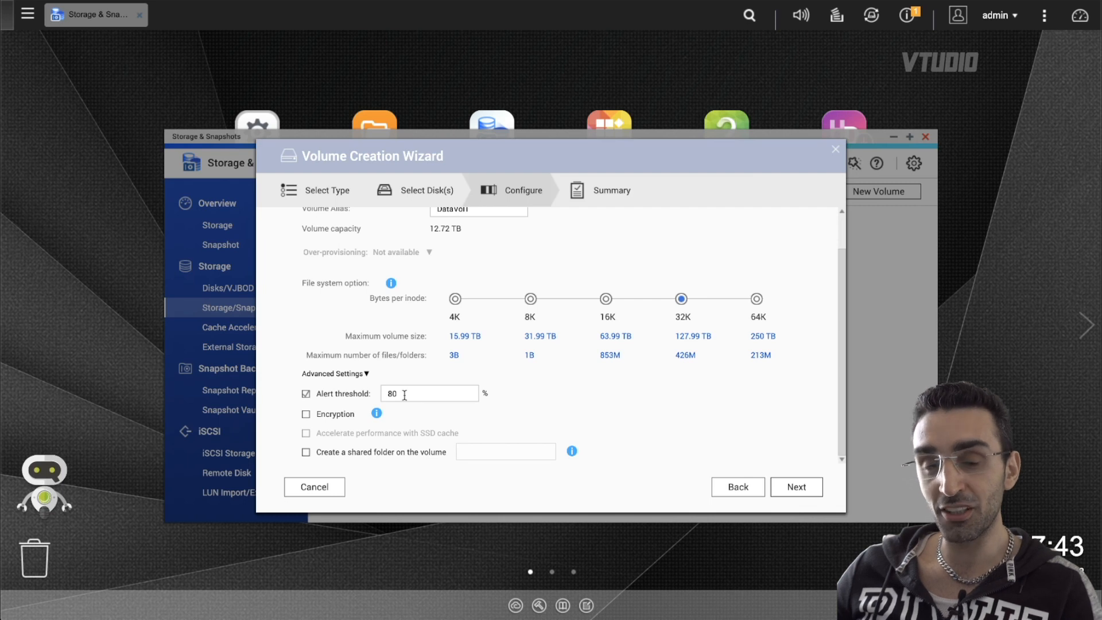
{"action": "left_click", "coordinate": [306, 395]}
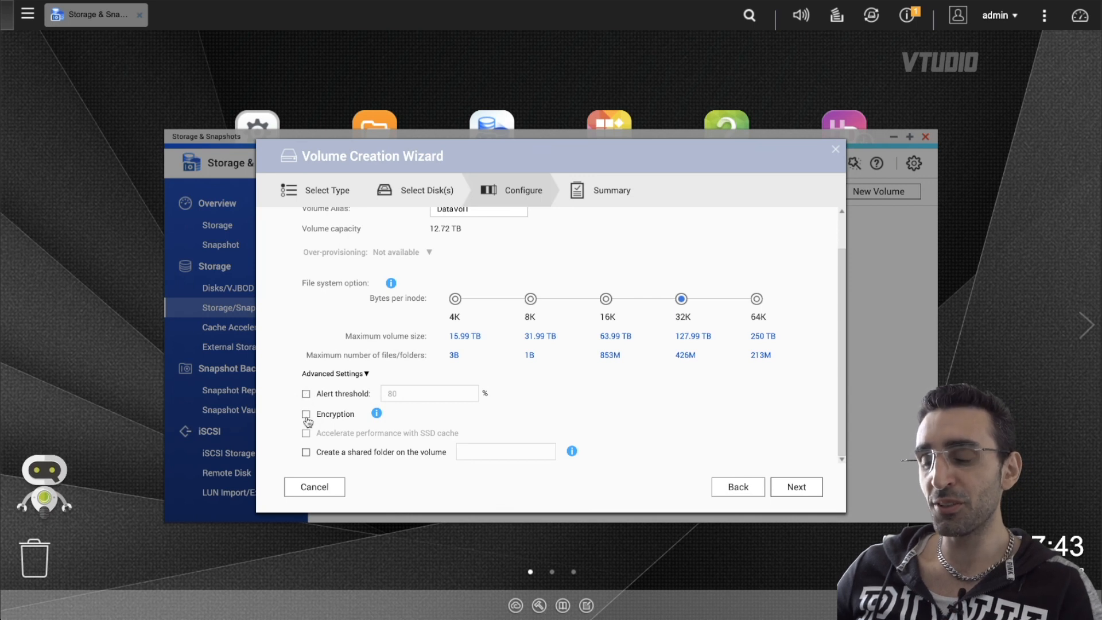
- Enable volume encryption and enter the encryption password
{"action": "left_click", "coordinate": [306, 414]}
{"action": "scroll", "coordinate": [524, 388], "scroll_direction": "down", "scroll_amount": 2}
{"action": "left_click", "coordinate": [463, 365]}
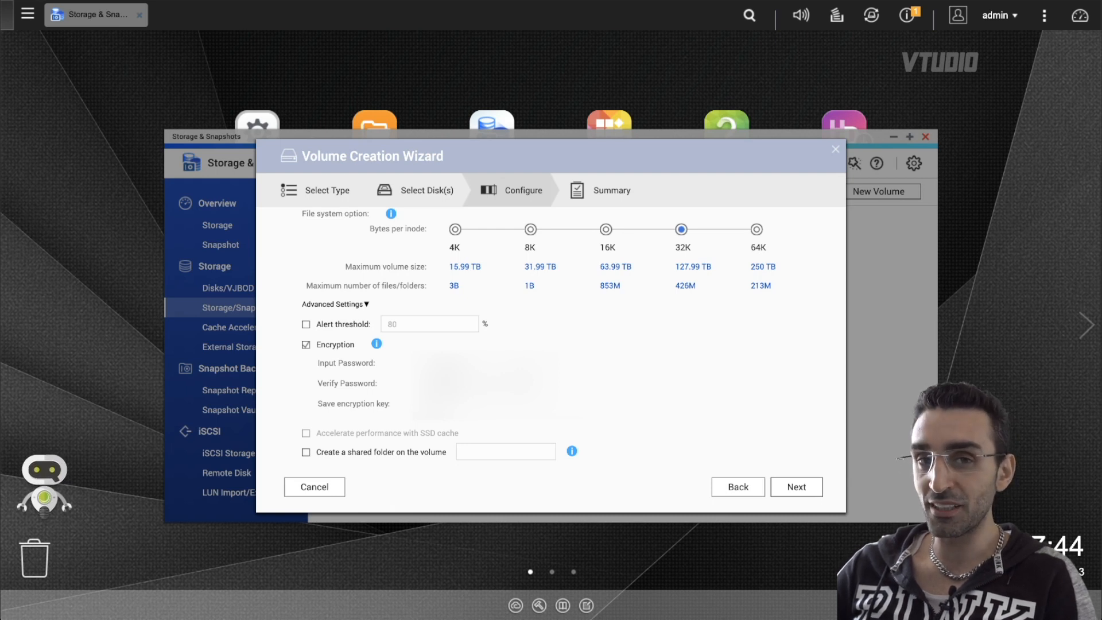
{"action": "scroll", "coordinate": [367, 454], "scroll_direction": "up", "scroll_amount": 1}
{"action": "scroll", "coordinate": [345, 453], "scroll_direction": "down", "scroll_amount": 1}
- Create a shared folder named shared on the volume and finish the wizard
{"action": "left_click", "coordinate": [307, 452]}
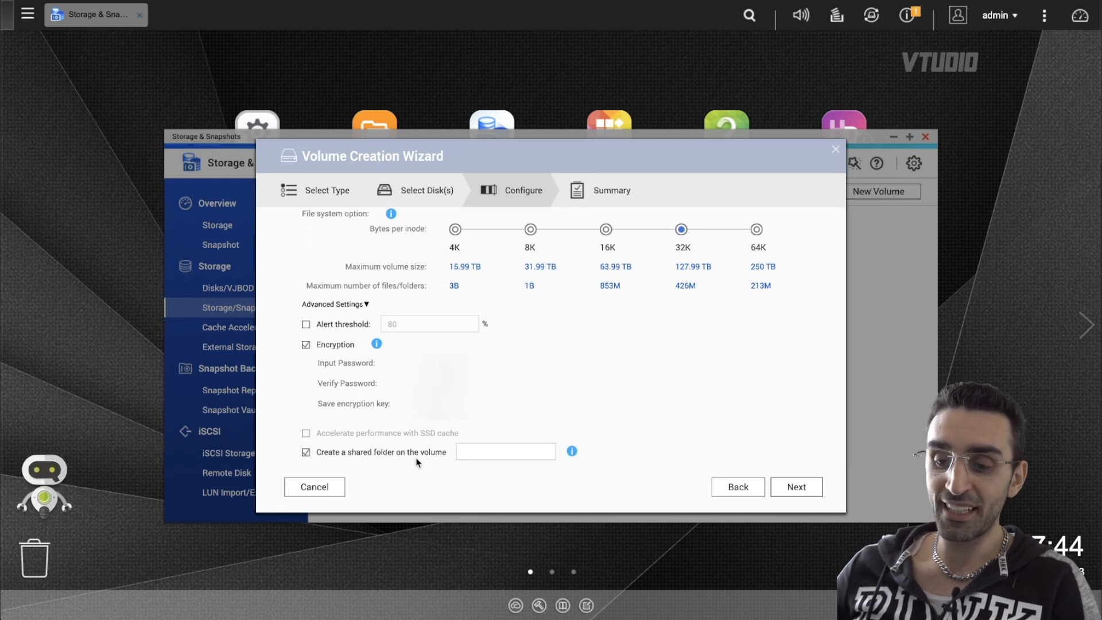
{"action": "left_click", "coordinate": [472, 453]}
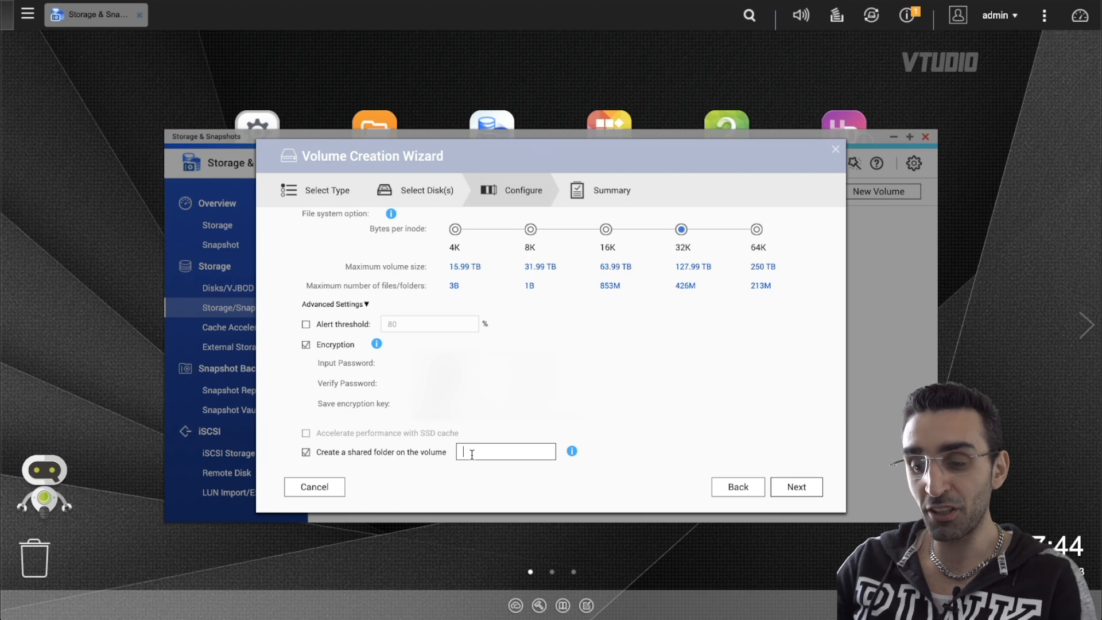
{"action": "type", "text": "shared"}
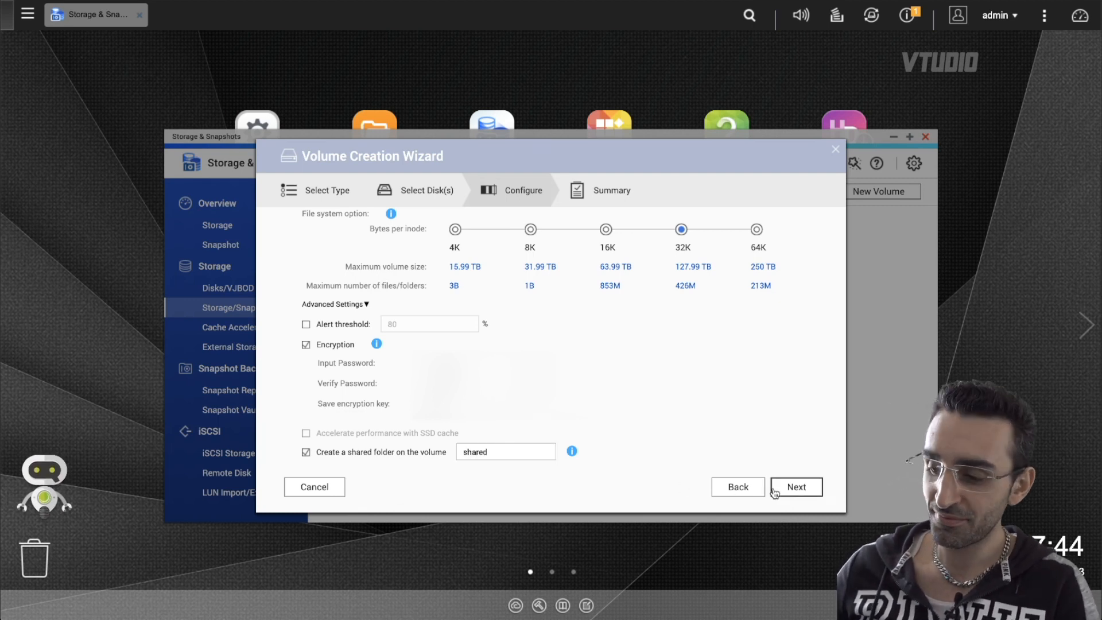
{"action": "left_click", "coordinate": [796, 486]}
{"action": "left_click", "coordinate": [583, 357]}
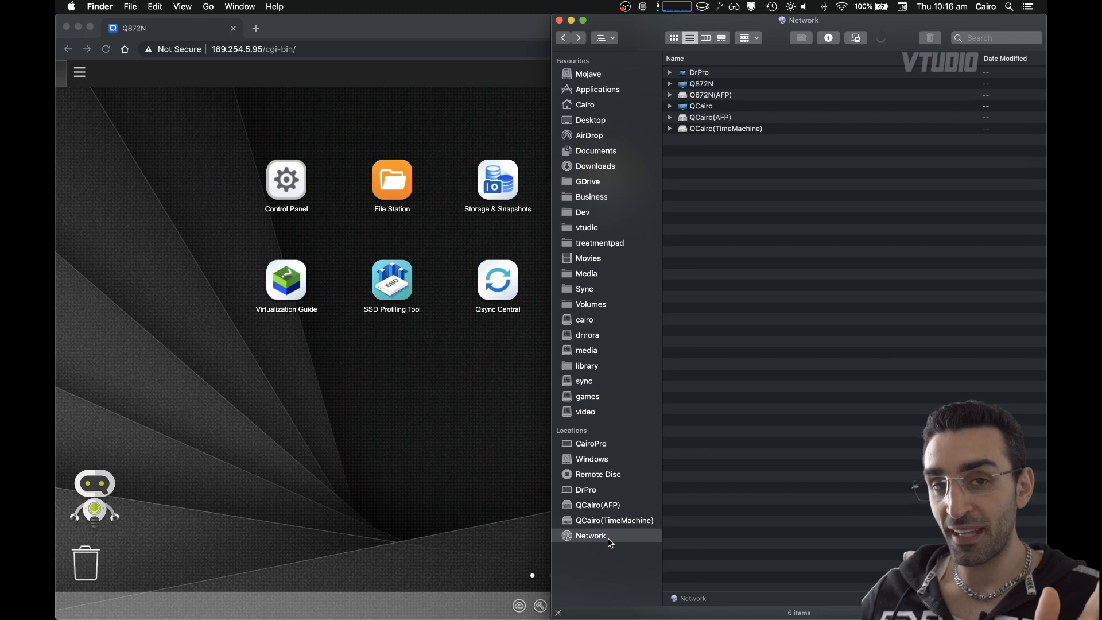
- Browse the NAS entries in the Finder network location
{"action": "left_click", "coordinate": [704, 86]}
{"action": "left_click", "coordinate": [713, 96]}
{"action": "key", "text": "Up"}
{"action": "key", "text": "Down"}
{"action": "key", "text": "Up"}
{"action": "scroll", "coordinate": [714, 99], "scroll_direction": "right", "scroll_amount": 1}
{"action": "scroll", "coordinate": [695, 90], "scroll_direction": "left", "scroll_amount": 1}
{"action": "key", "text": "Down"}
{"action": "key", "text": "Up"}
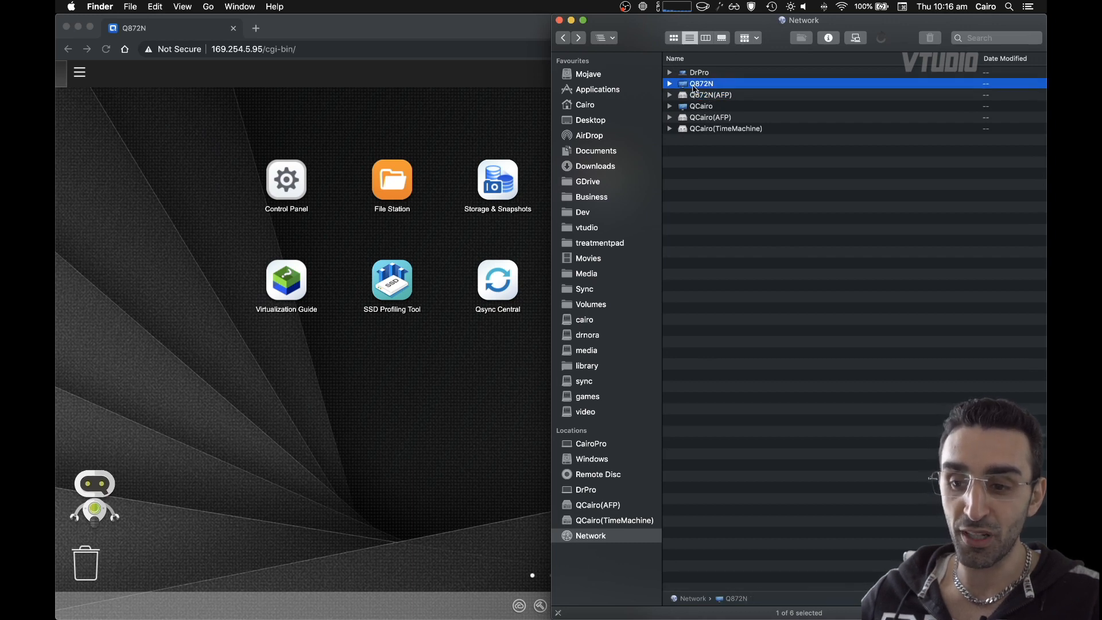
- Connect to Q872N(AFP) as registered user admin with the account password
{"action": "left_click", "coordinate": [712, 96]}
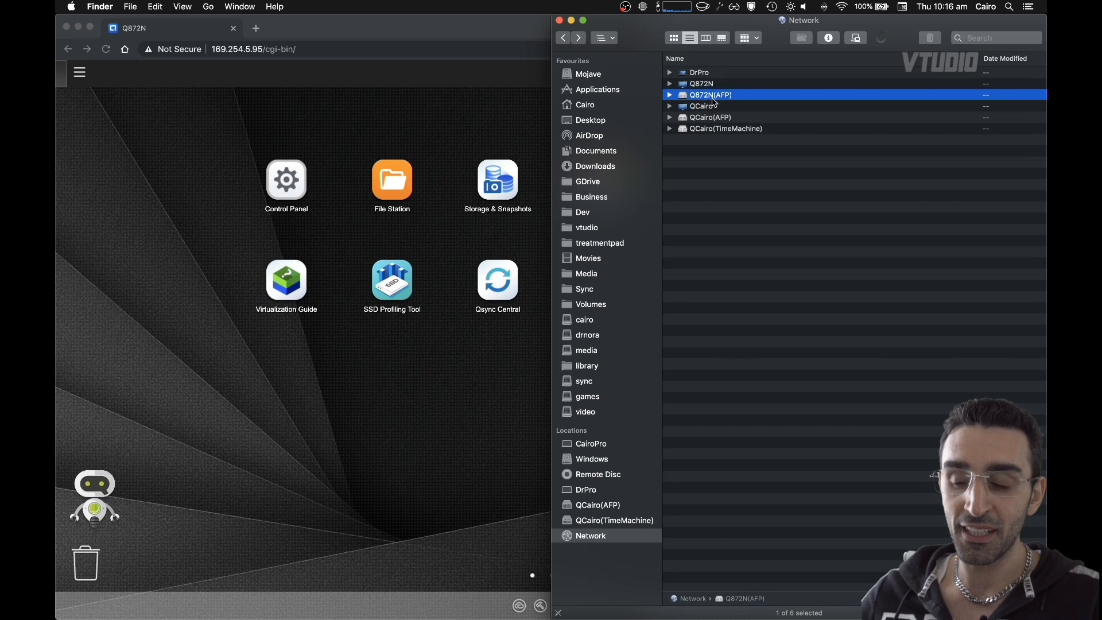
{"action": "double_click", "coordinate": [711, 96]}
{"action": "key", "text": "shift+Tab"}
{"action": "type", "text": "admin"}
{"action": "key", "text": "Tab"}
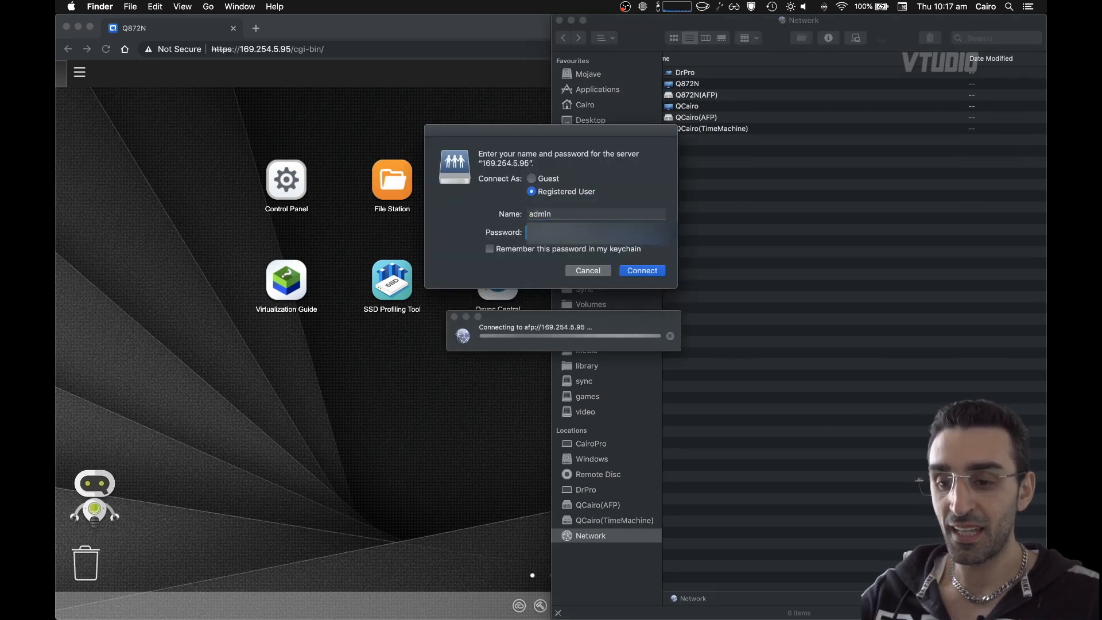
{"action": "left_click", "coordinate": [637, 271]}
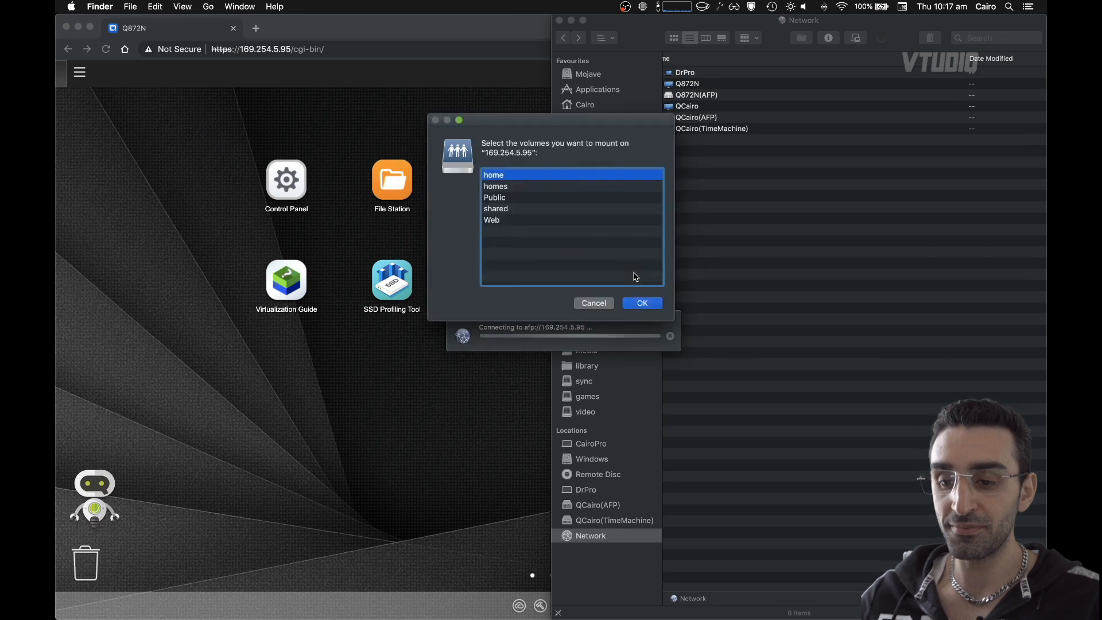
- Mount the shared volume from the NAS
{"action": "left_click", "coordinate": [525, 210]}
{"action": "left_click", "coordinate": [642, 303]}
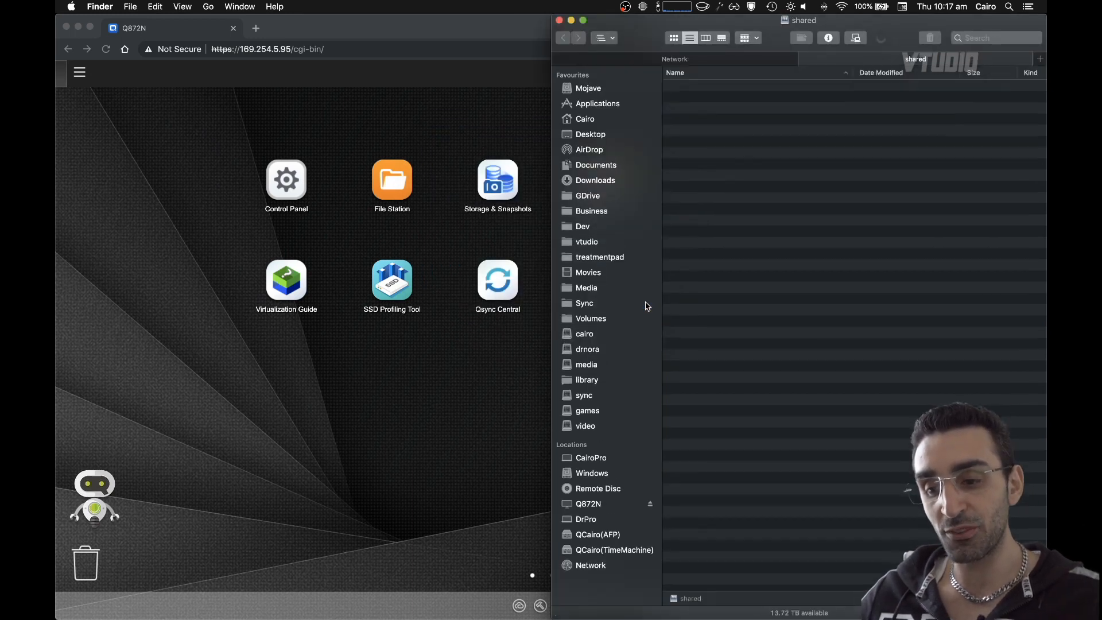
- Search Spotlight for disk and open the top result
{"action": "key", "text": "super+space"}
{"action": "type", "text": "disk"}
{"action": "key", "text": "Return"}
{"action": "left_click", "coordinate": [551, 182]}
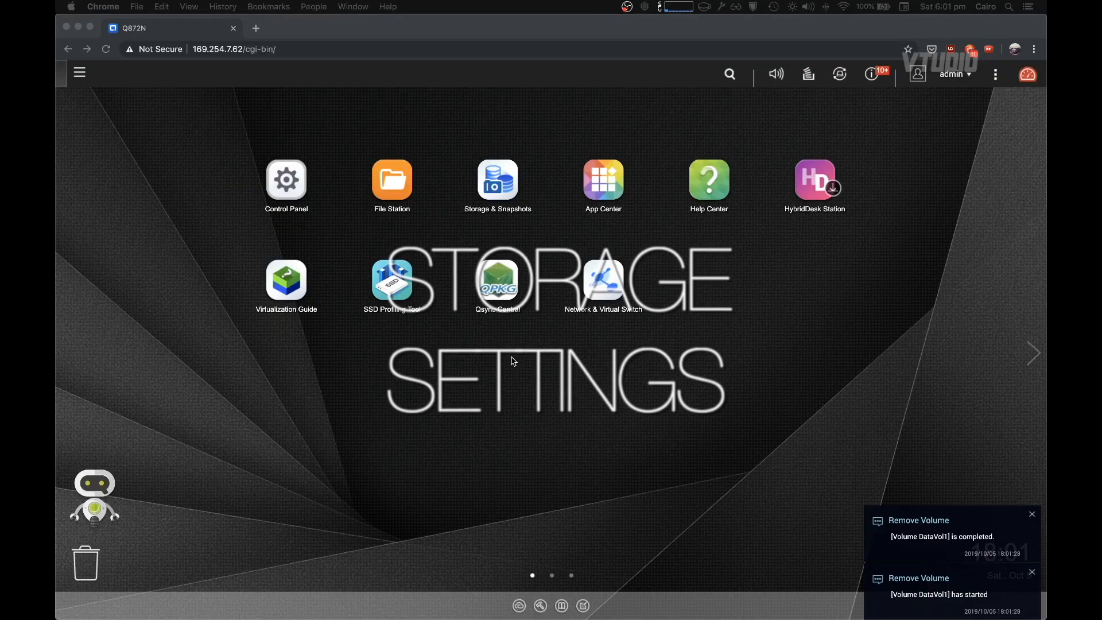
{"action": "left_click", "coordinate": [497, 182]}
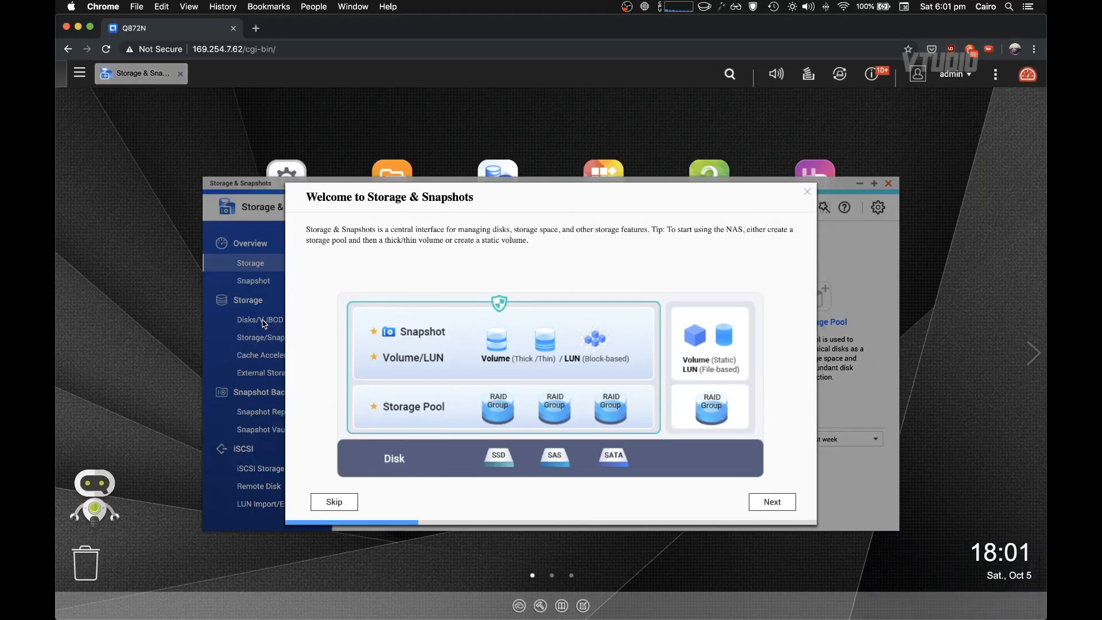
- Skip the Storage & Snapshots welcome and open Disk 1's health from the Disks/VJBOD view
{"action": "left_click", "coordinate": [324, 503]}
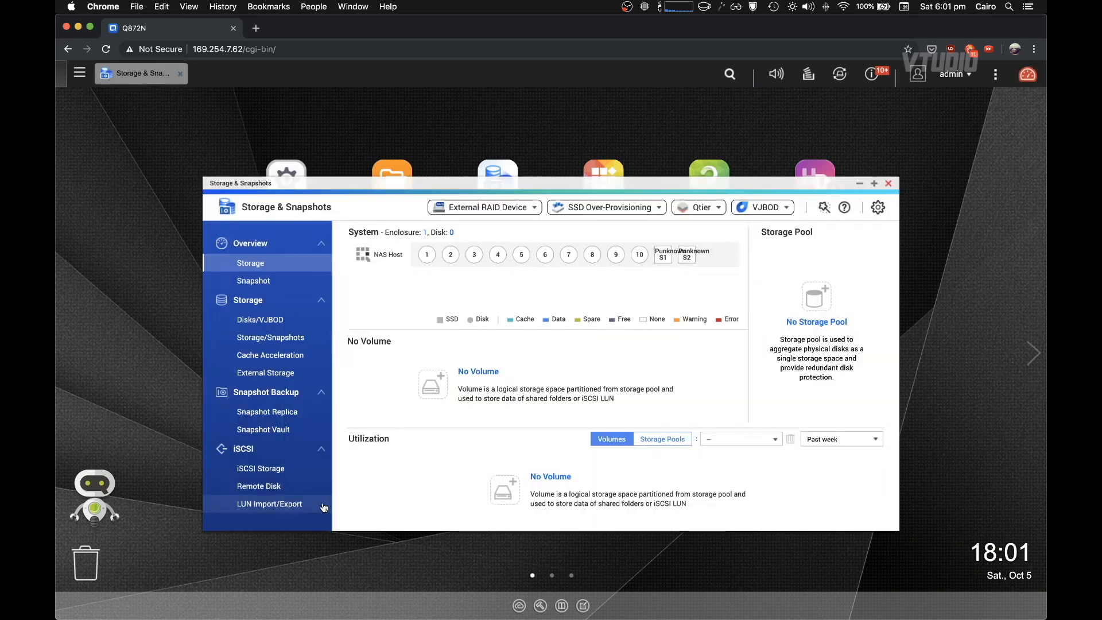
{"action": "left_click", "coordinate": [260, 320]}
{"action": "left_click", "coordinate": [874, 183]}
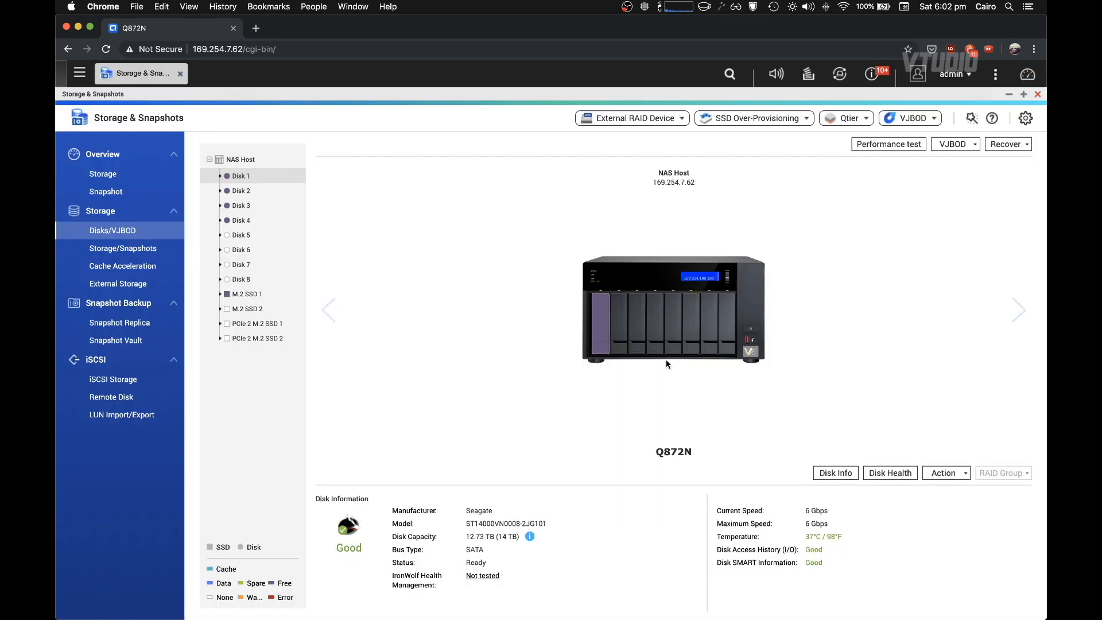
{"action": "left_click", "coordinate": [890, 473]}
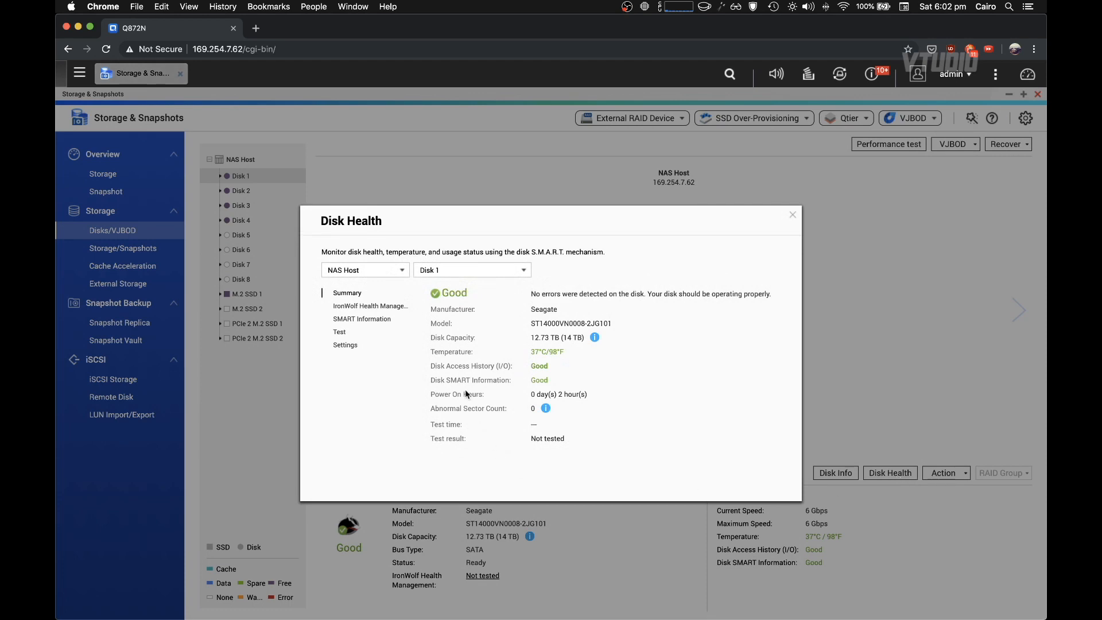
- Enable daily rapid and complete SMART tests in Disk 1's Disk Health settings, then close the dialog
{"action": "left_click", "coordinate": [345, 345]}
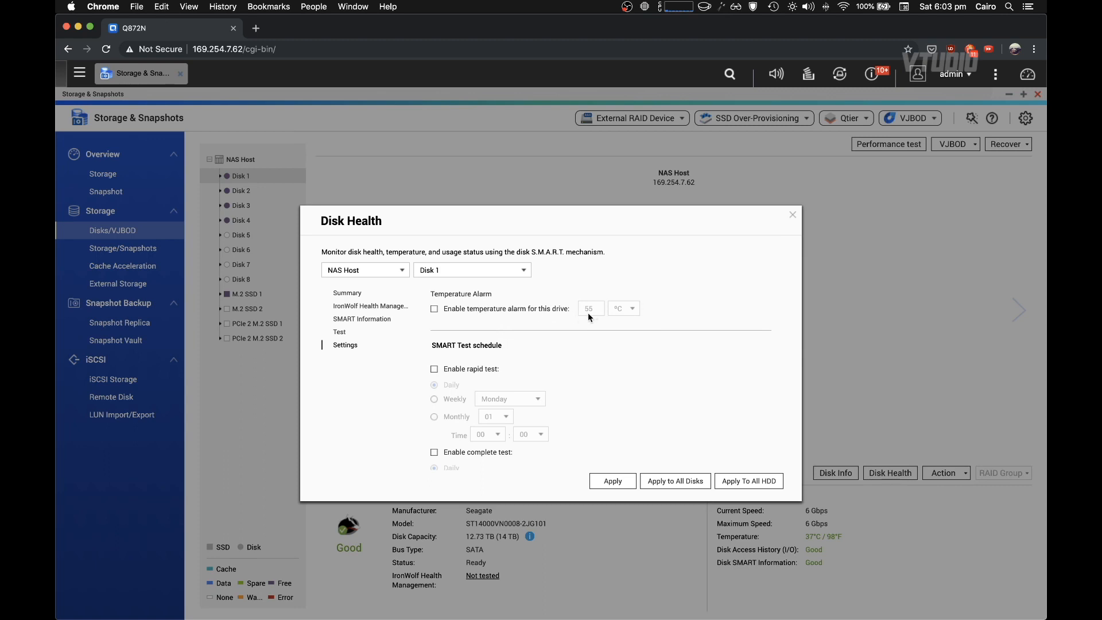
{"action": "scroll", "coordinate": [640, 380], "scroll_direction": "down", "scroll_amount": 2}
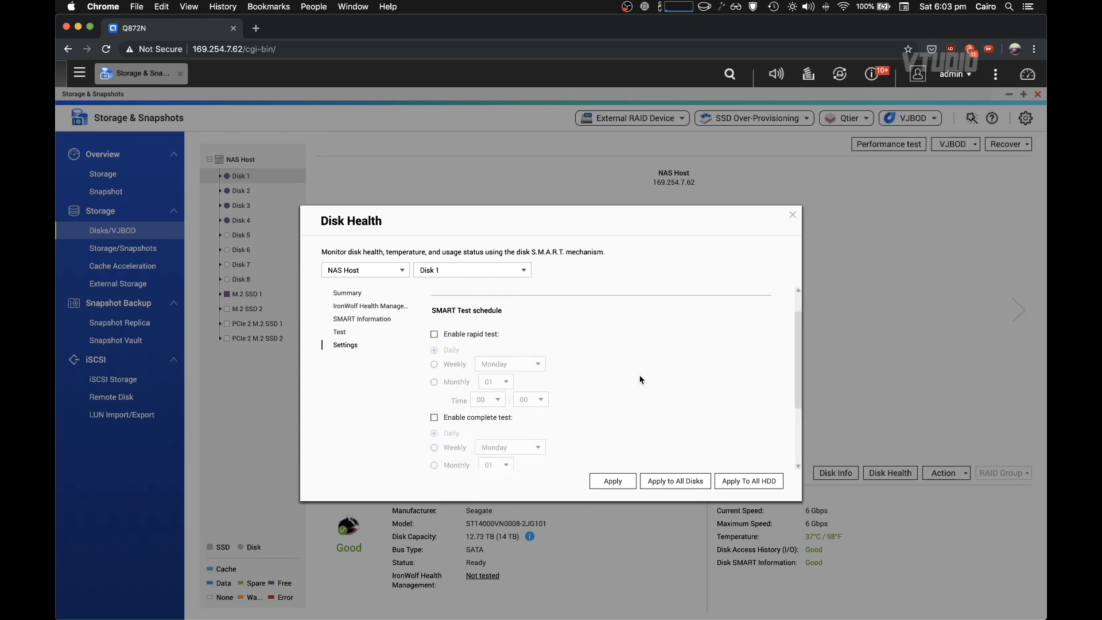
{"action": "left_click", "coordinate": [458, 315]}
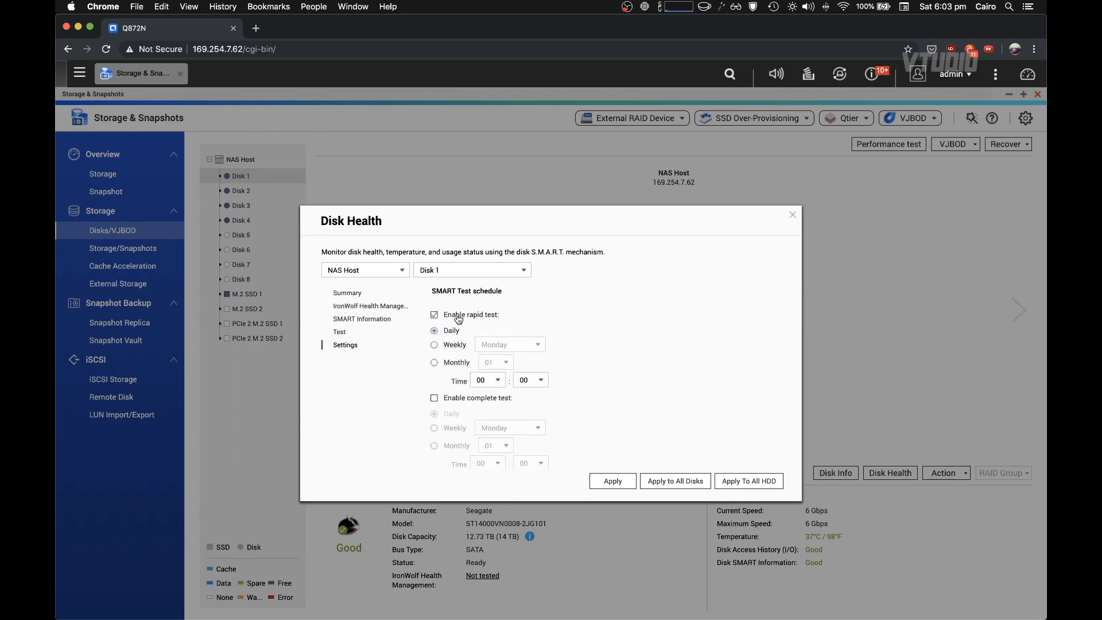
{"action": "left_click", "coordinate": [462, 397]}
{"action": "scroll", "coordinate": [564, 398], "scroll_direction": "down", "scroll_amount": 2}
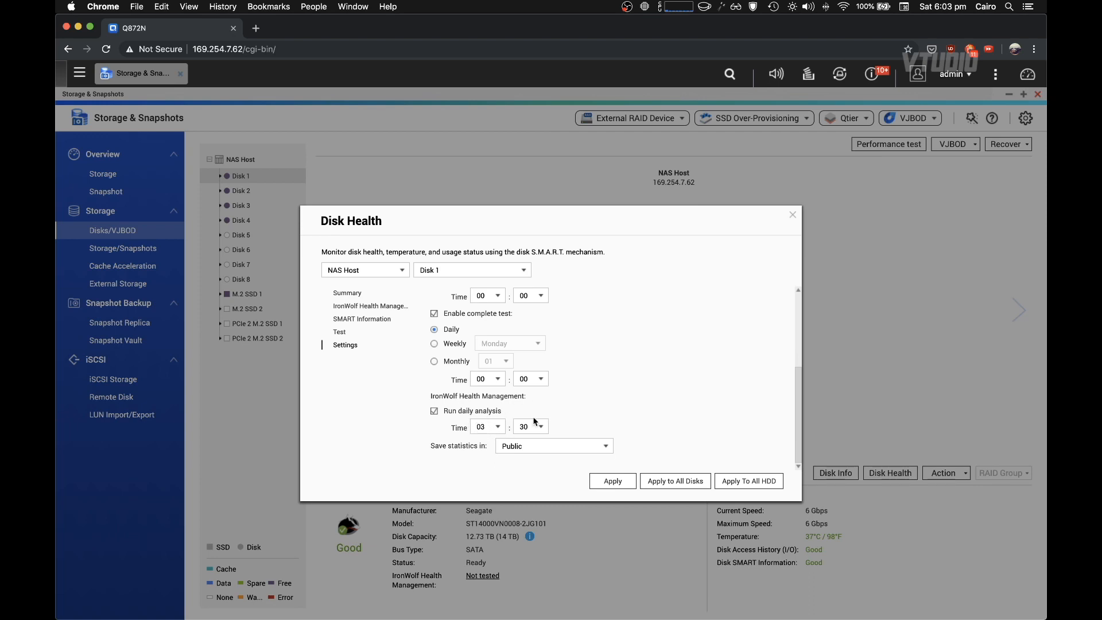
{"action": "scroll", "coordinate": [533, 422], "scroll_direction": "up", "scroll_amount": 2}
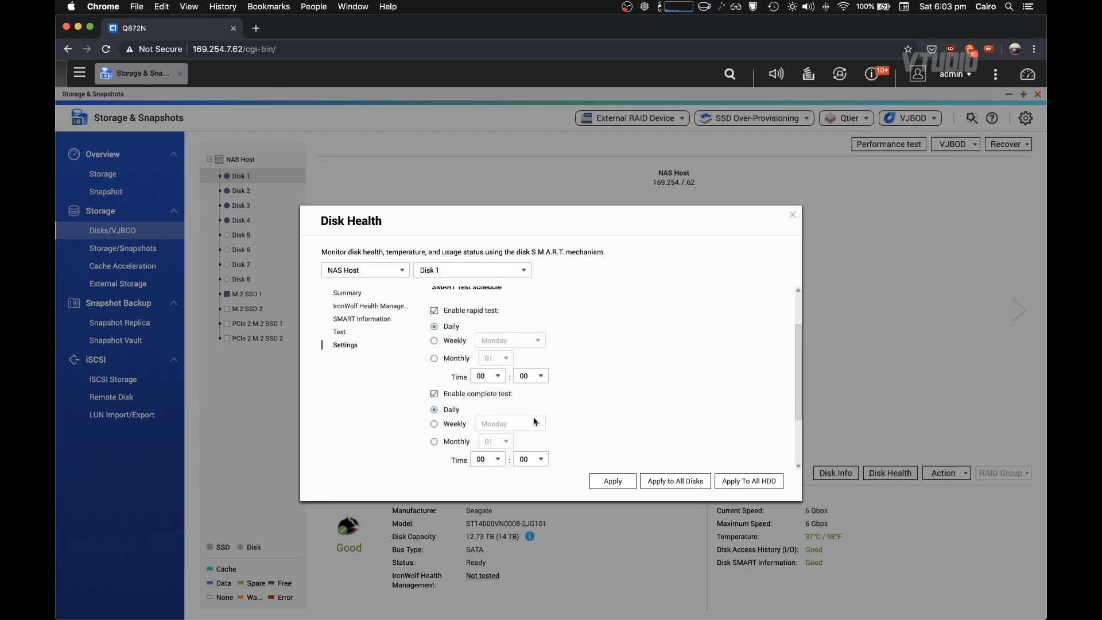
{"action": "scroll", "coordinate": [534, 421], "scroll_direction": "down", "scroll_amount": 3}
{"action": "left_click", "coordinate": [793, 214]}
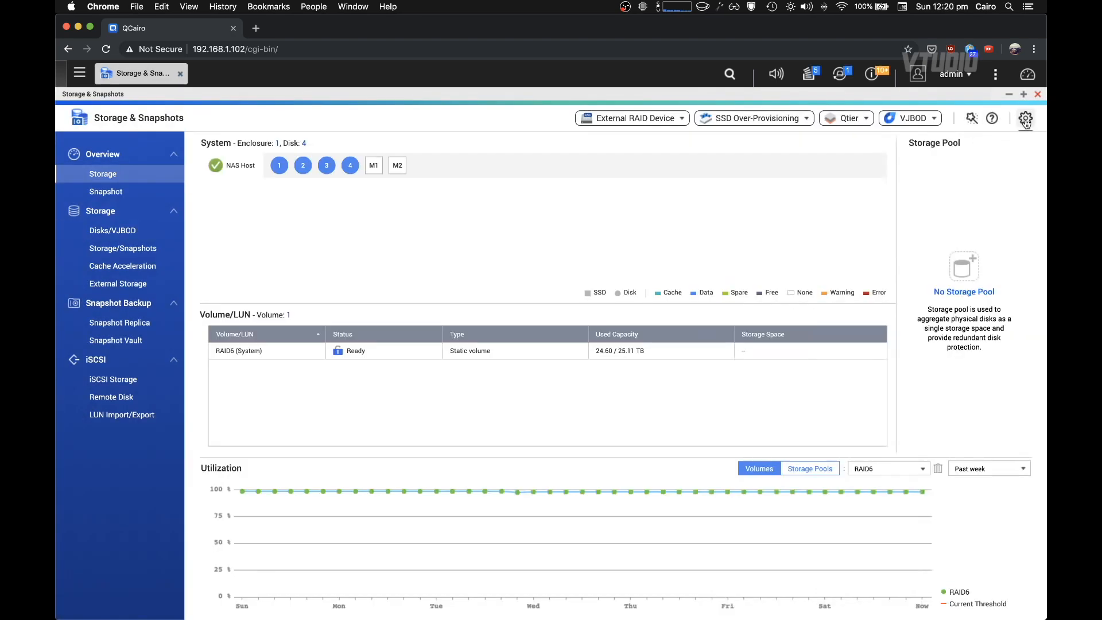
- Open the Storage & Snapshots global settings and set the RAID resync priority to Service First (Low speed)
{"action": "left_click", "coordinate": [1025, 119]}
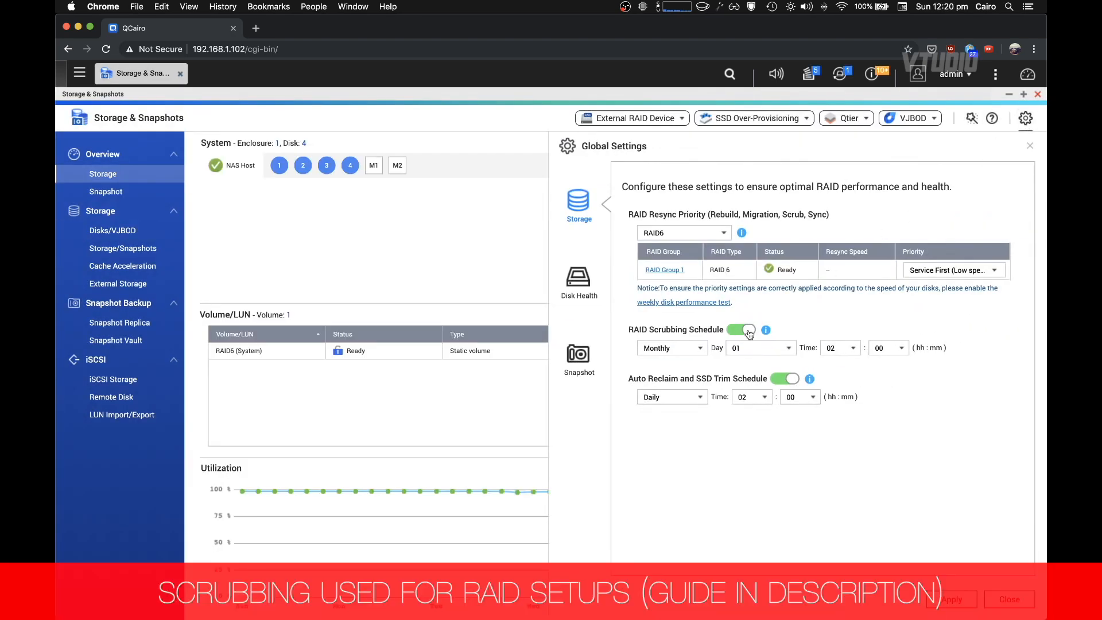
{"action": "left_click", "coordinate": [927, 271]}
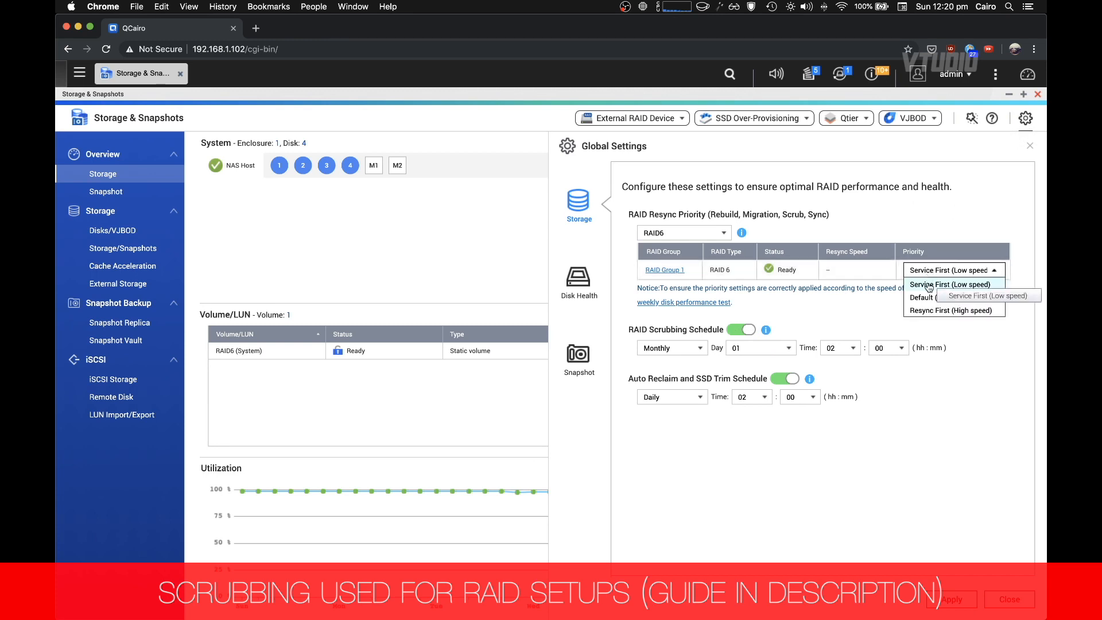
{"action": "left_click", "coordinate": [958, 273]}
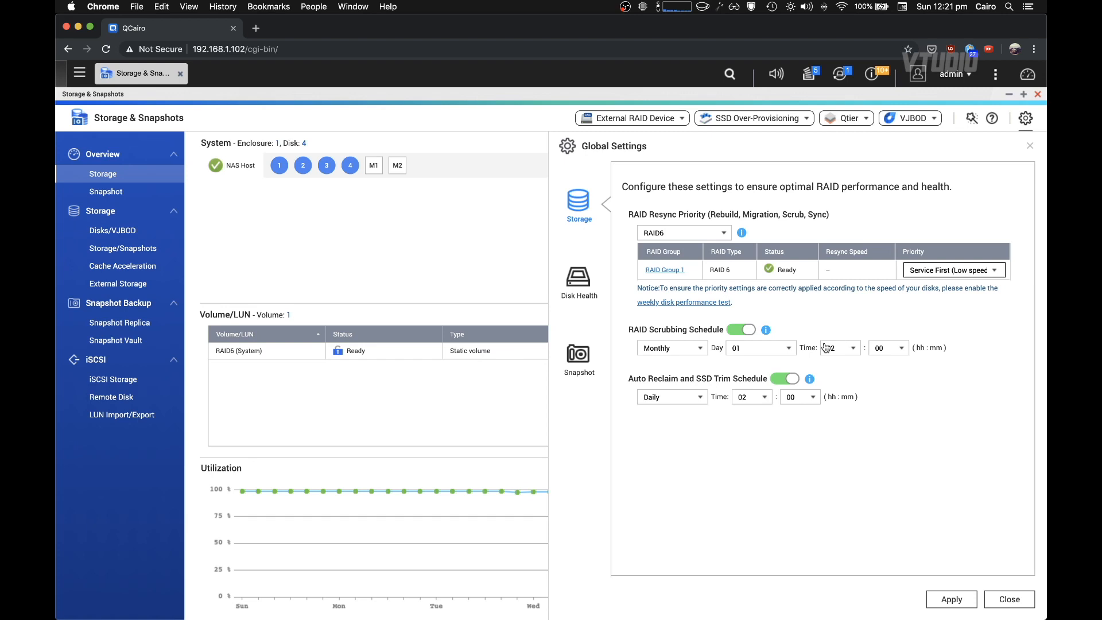
{"action": "left_click", "coordinate": [936, 270]}
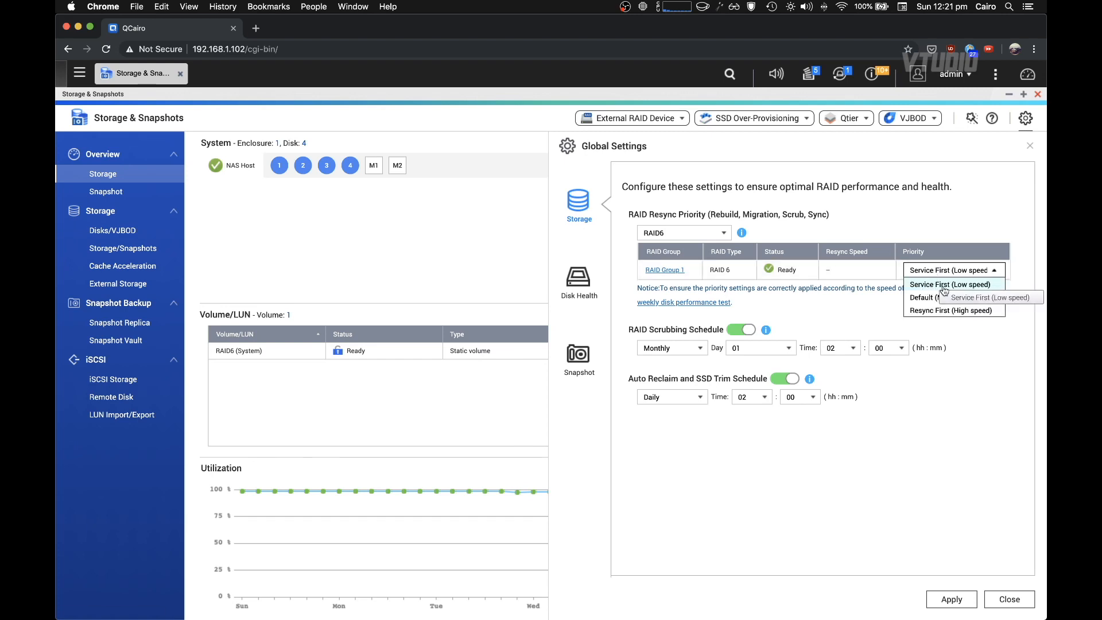
{"action": "left_click", "coordinate": [943, 290]}
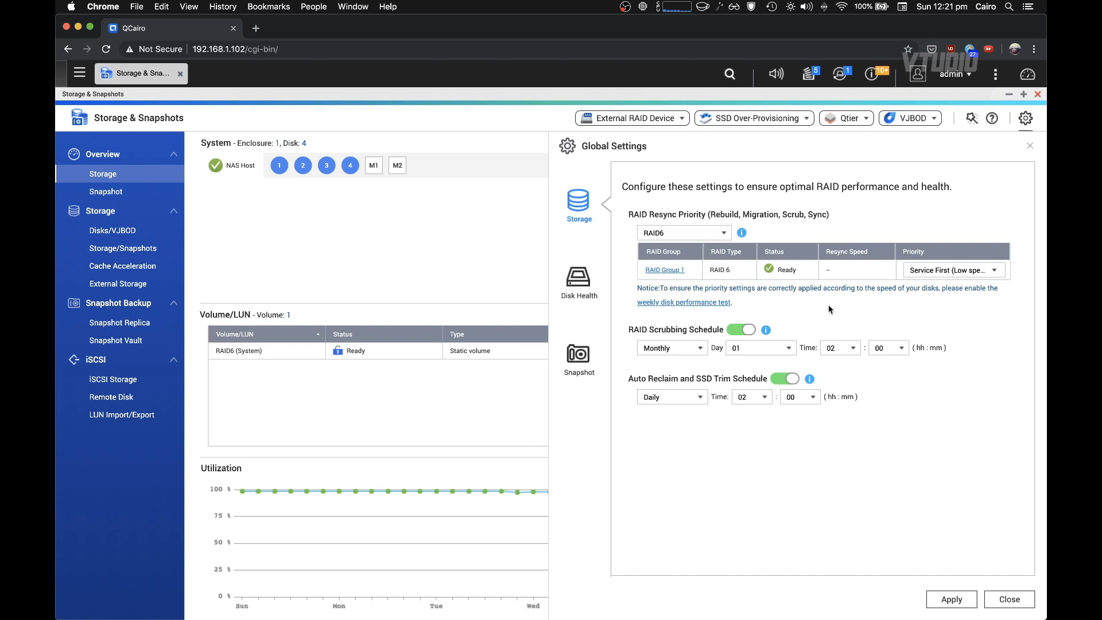
{"action": "left_click", "coordinate": [942, 270]}
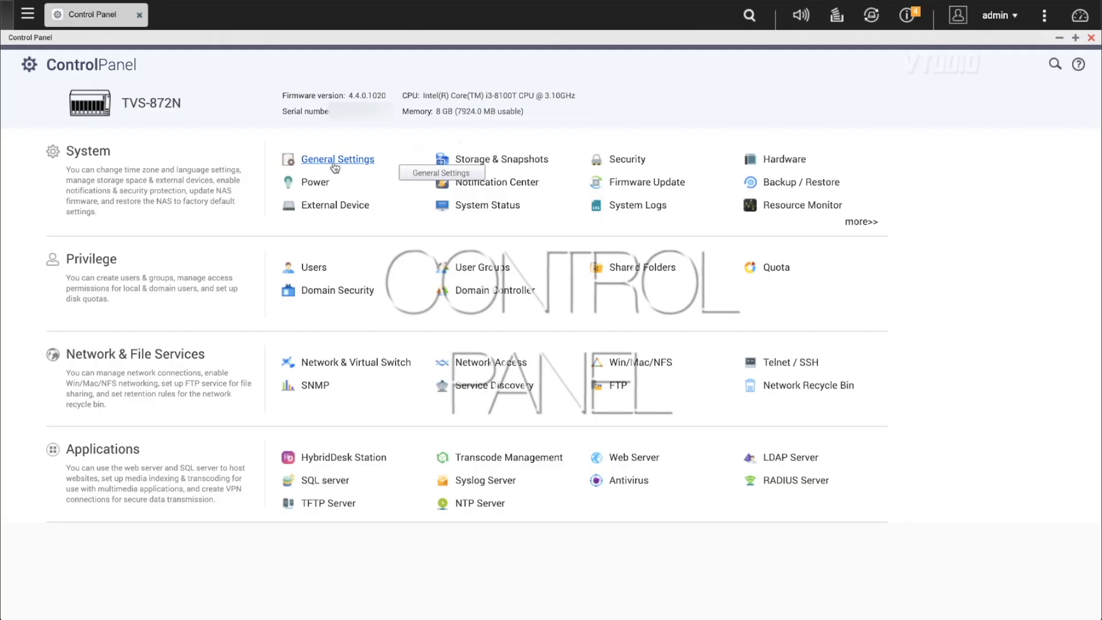
- Turn on Force secure connection (HTTPS) only in the general system administration settings
{"action": "left_click", "coordinate": [335, 163]}
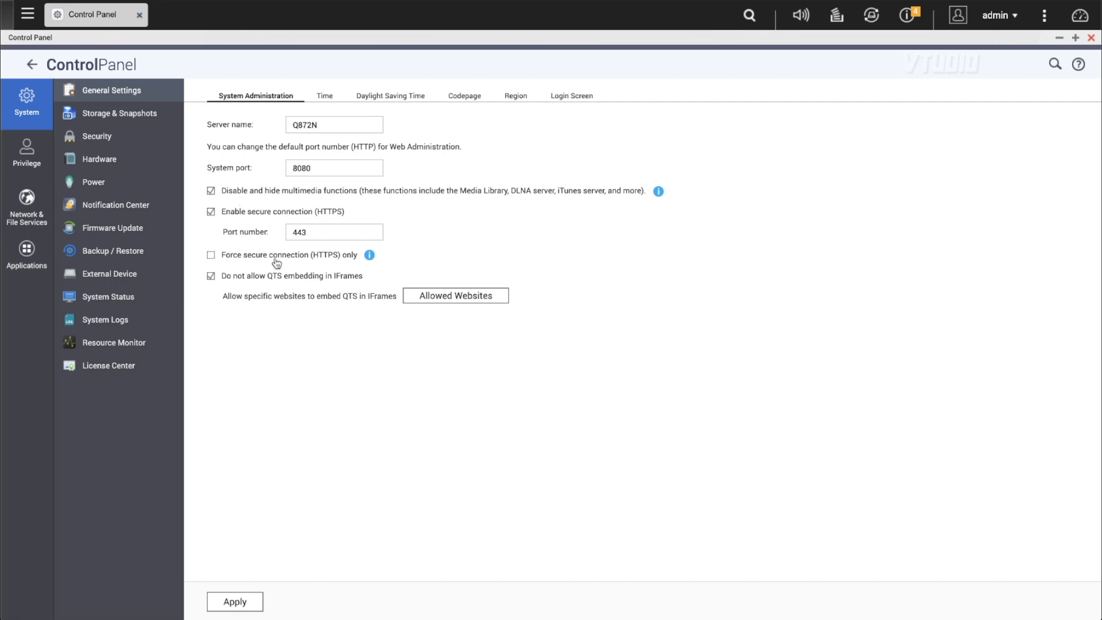
{"action": "left_click", "coordinate": [212, 259]}
- Apply the Security allow/deny list with Deny connections from the list selected
{"action": "left_click", "coordinate": [106, 135]}
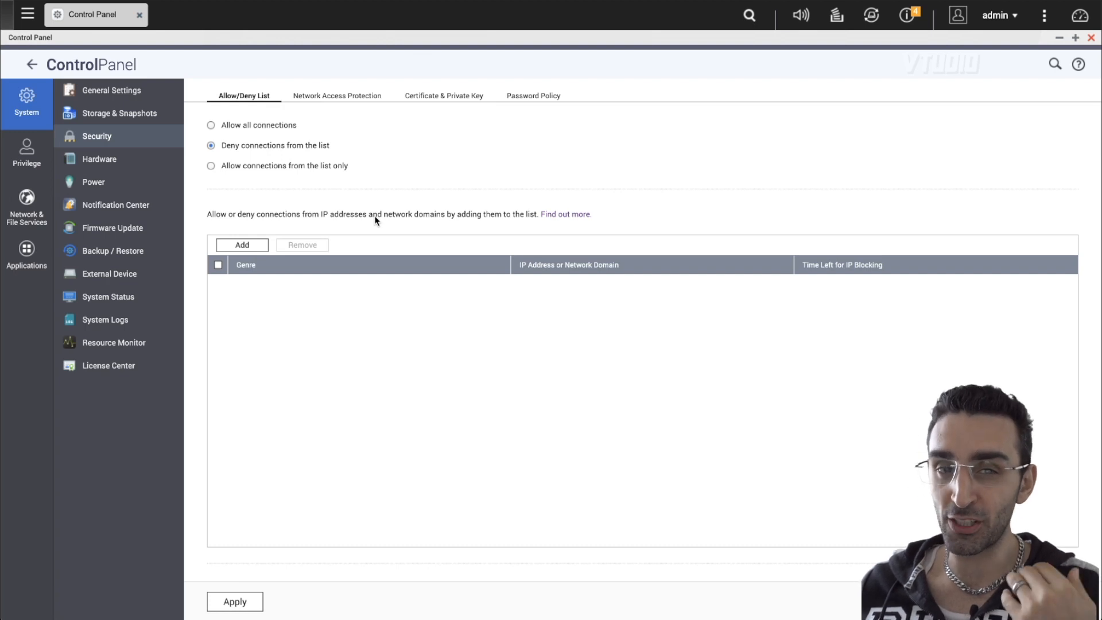
{"action": "left_click", "coordinate": [251, 602]}
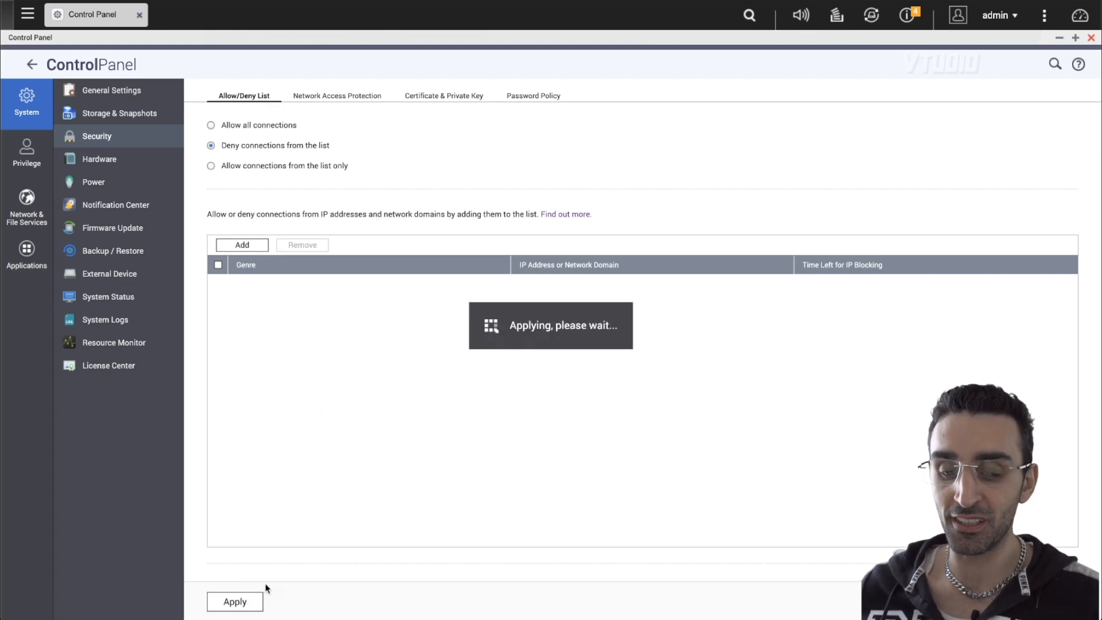
- Set the Network Access Protection time window for SSH, Telnet and HTTP(S) to 10 minutes
{"action": "left_click", "coordinate": [341, 100]}
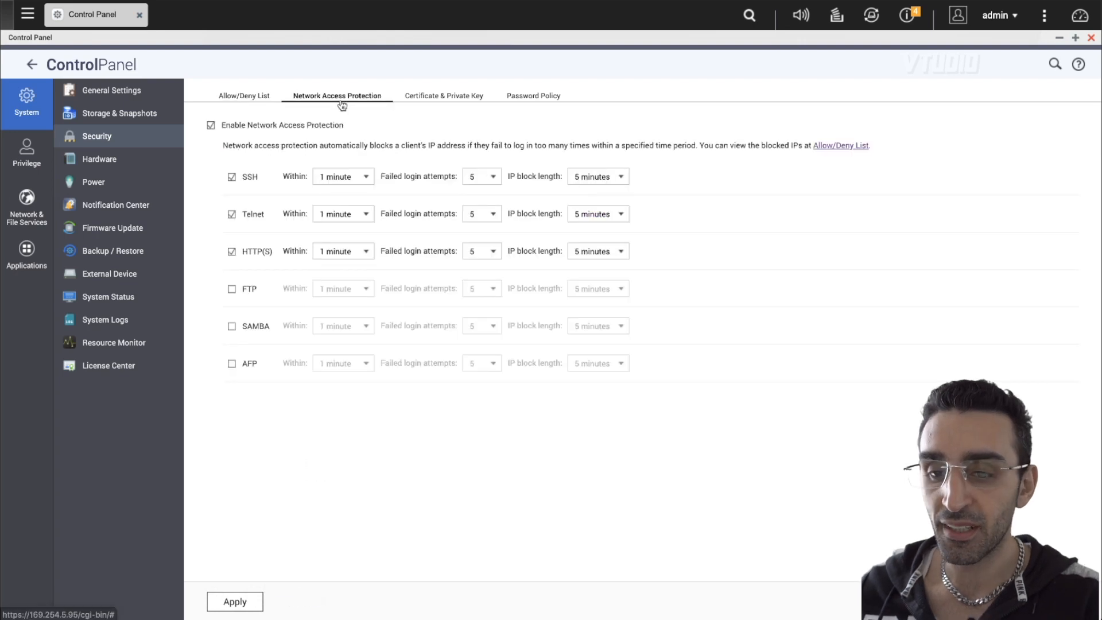
{"action": "left_click", "coordinate": [350, 176]}
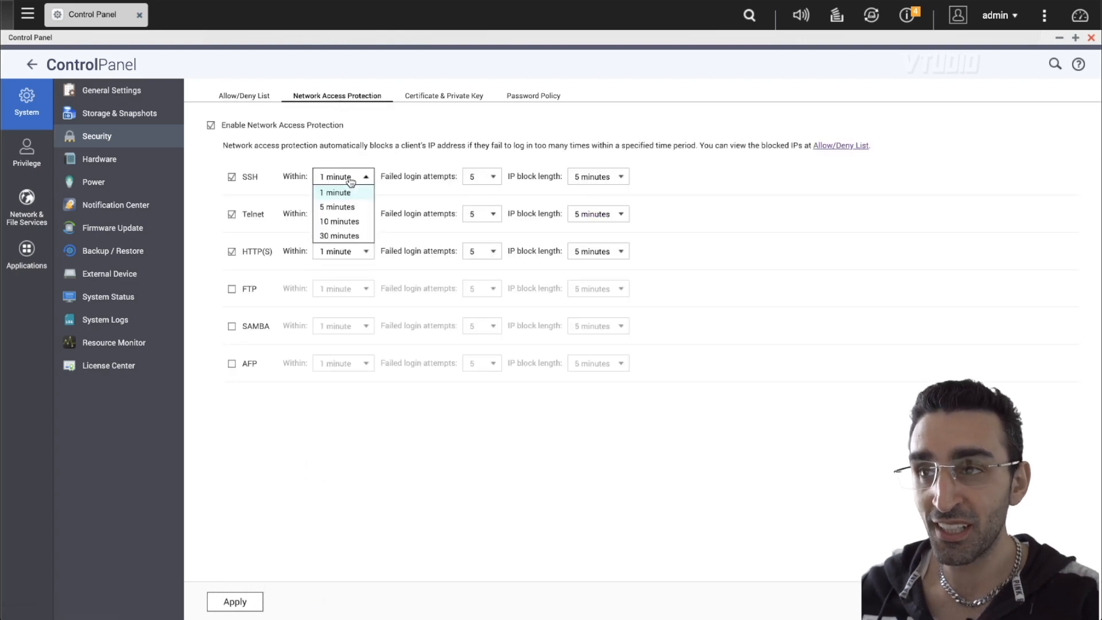
{"action": "left_click", "coordinate": [344, 222]}
{"action": "left_click", "coordinate": [344, 214]}
{"action": "left_click", "coordinate": [343, 259]}
{"action": "left_click", "coordinate": [343, 256]}
{"action": "left_click", "coordinate": [345, 295]}
- Enable Network Access Protection for FTP and SAMBA and set FTP's time window to 10 minutes
{"action": "left_click", "coordinate": [231, 289]}
{"action": "left_click", "coordinate": [233, 327]}
{"action": "left_click", "coordinate": [361, 289]}
{"action": "left_click", "coordinate": [358, 333]}
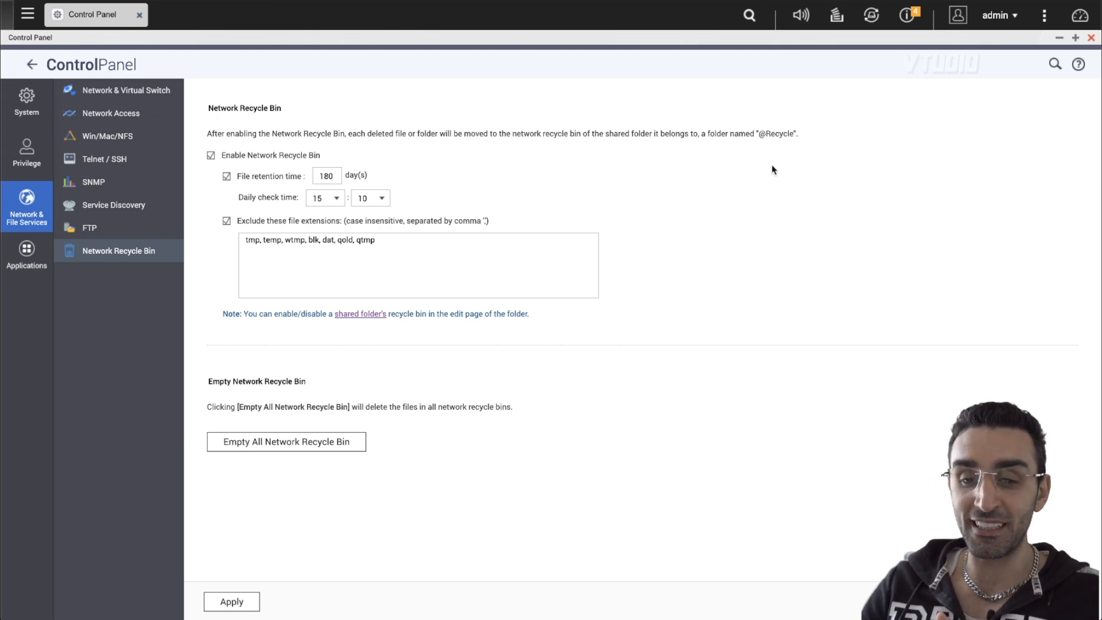
- Enable antivirus under the Control Panel applications
{"action": "left_click", "coordinate": [26, 252]}
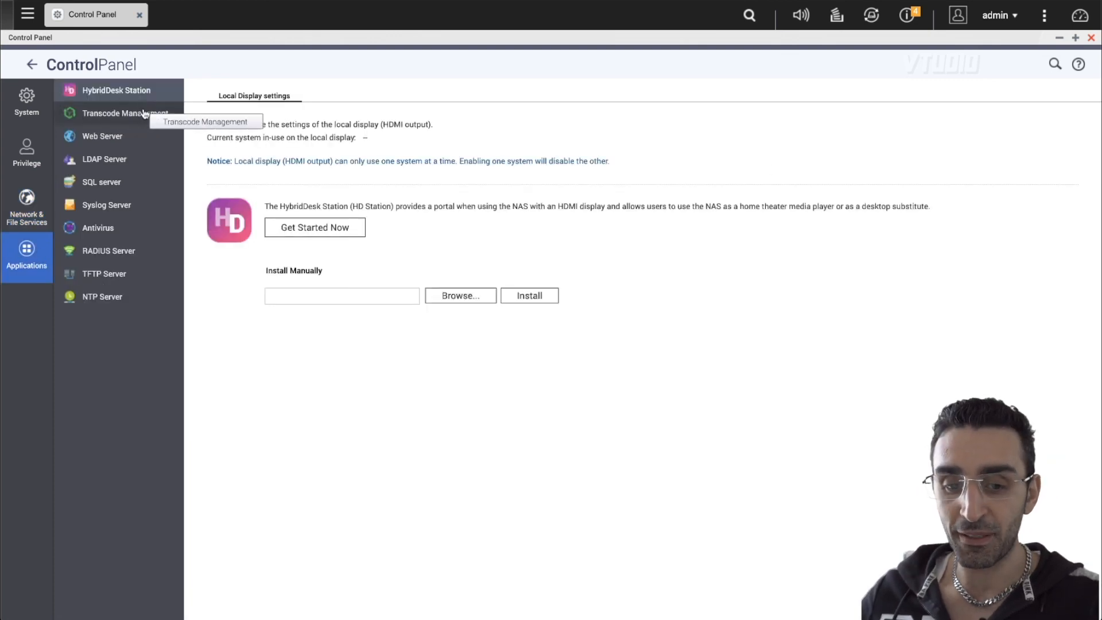
{"action": "left_click", "coordinate": [112, 232]}
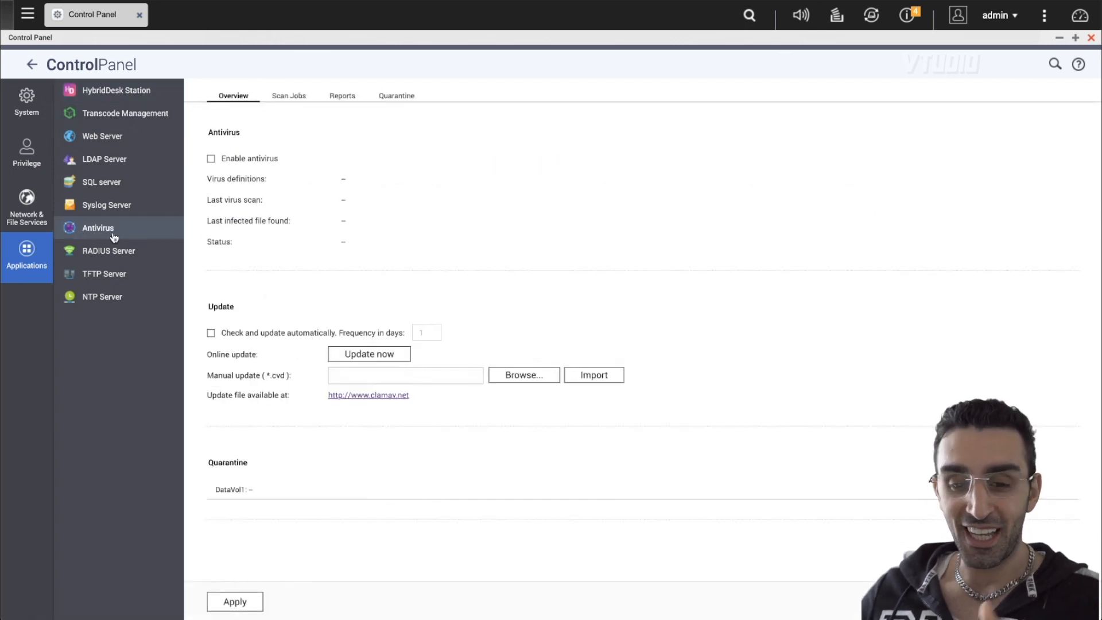
{"action": "left_click", "coordinate": [211, 159]}
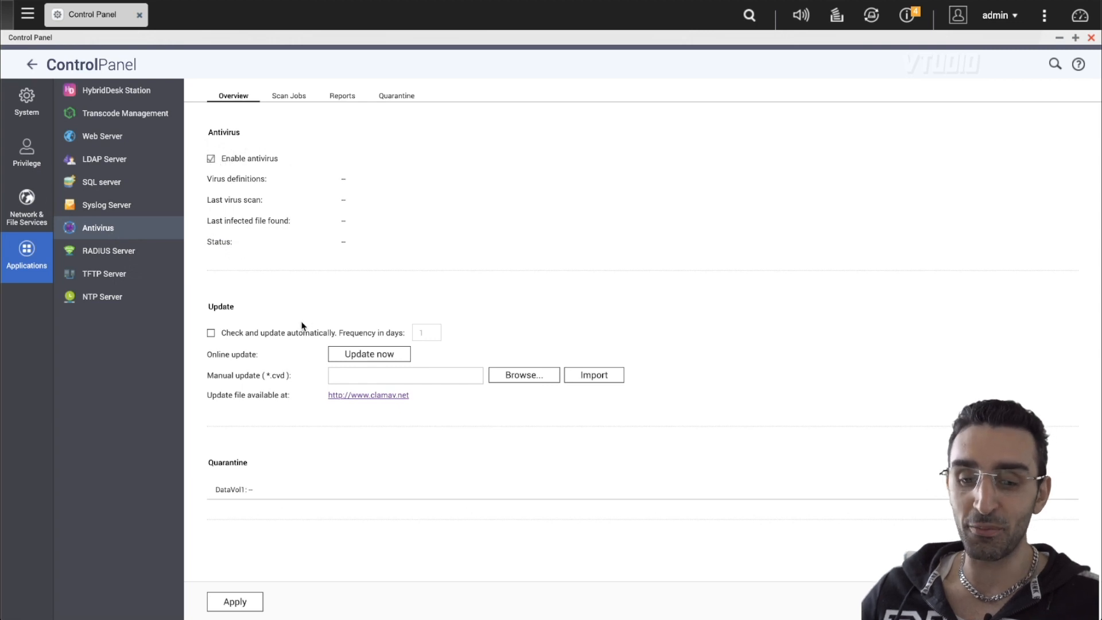
- Start a new antivirus scan job named All covering all folders
{"action": "left_click", "coordinate": [285, 96]}
{"action": "left_click", "coordinate": [247, 114]}
{"action": "left_click", "coordinate": [519, 274]}
{"action": "type", "text": "All"}
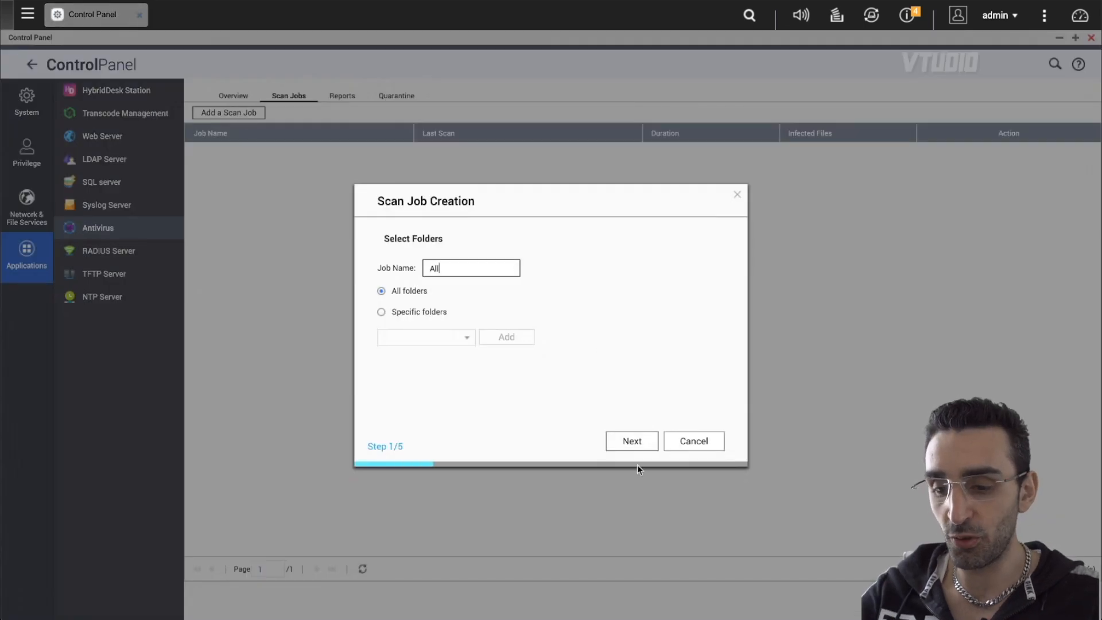
{"action": "left_click", "coordinate": [631, 445]}
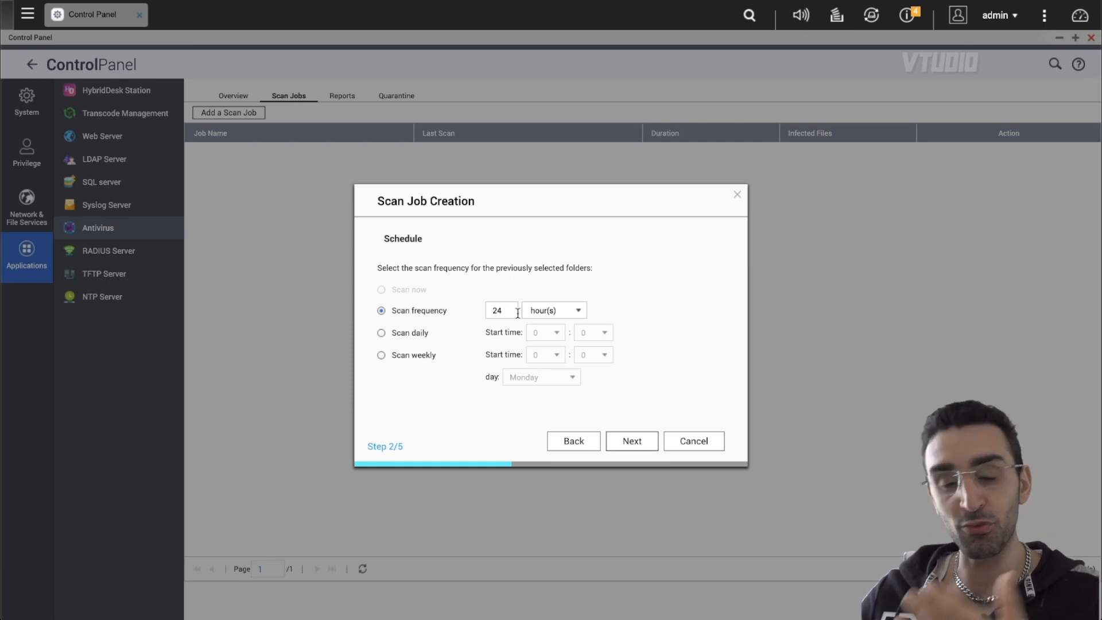
- Schedule the scan job weekly and keep the default file filter and scan options
{"action": "left_click", "coordinate": [428, 359]}
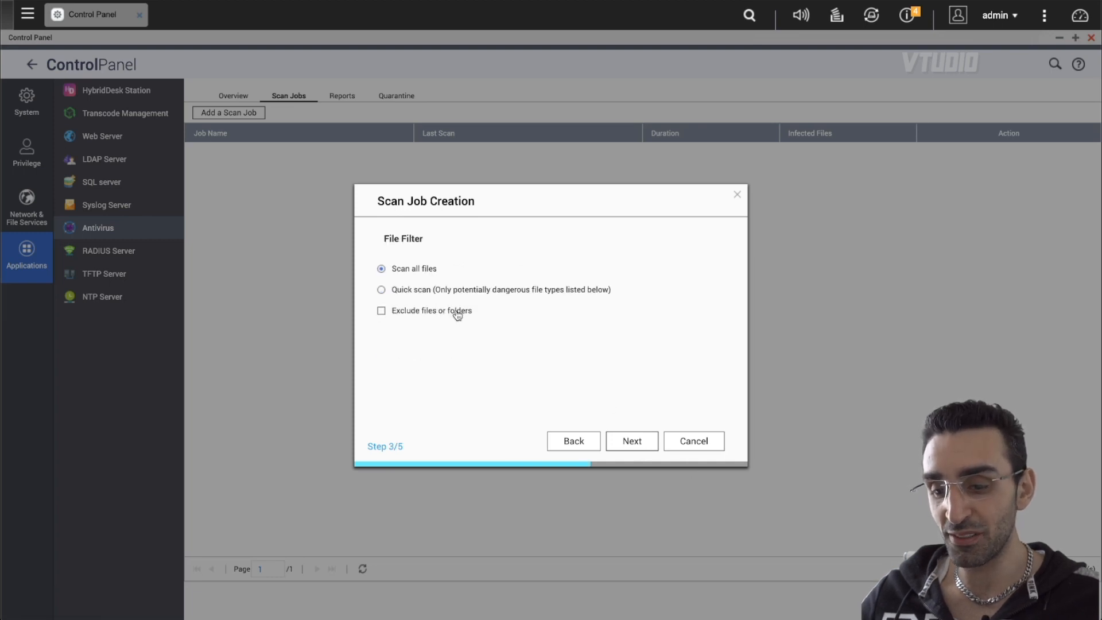
{"action": "left_click", "coordinate": [654, 445]}
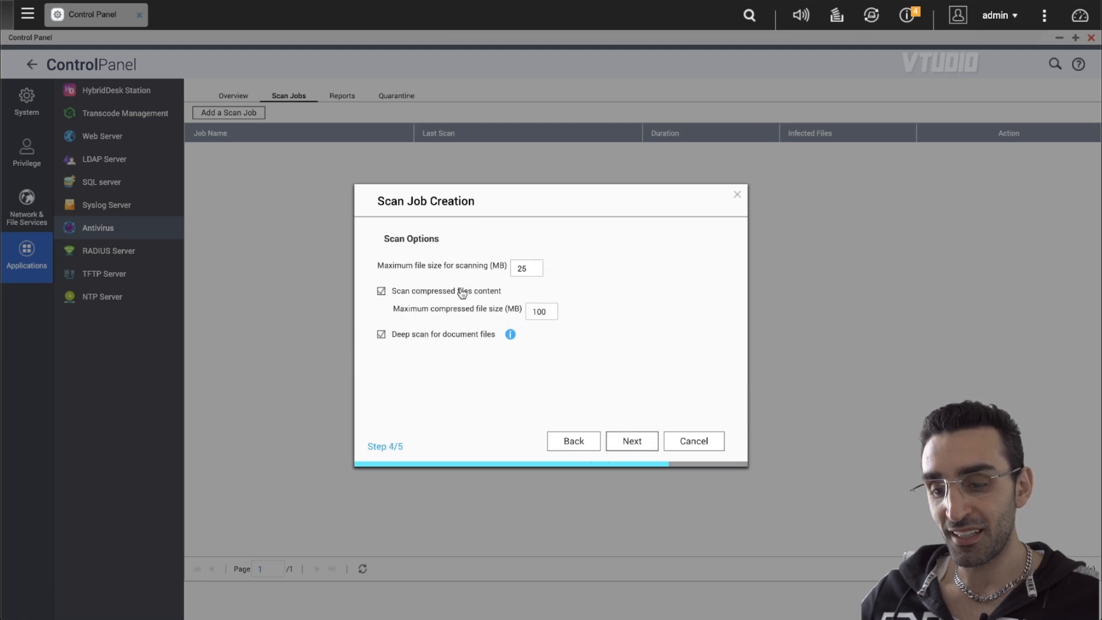
{"action": "left_click", "coordinate": [657, 446]}
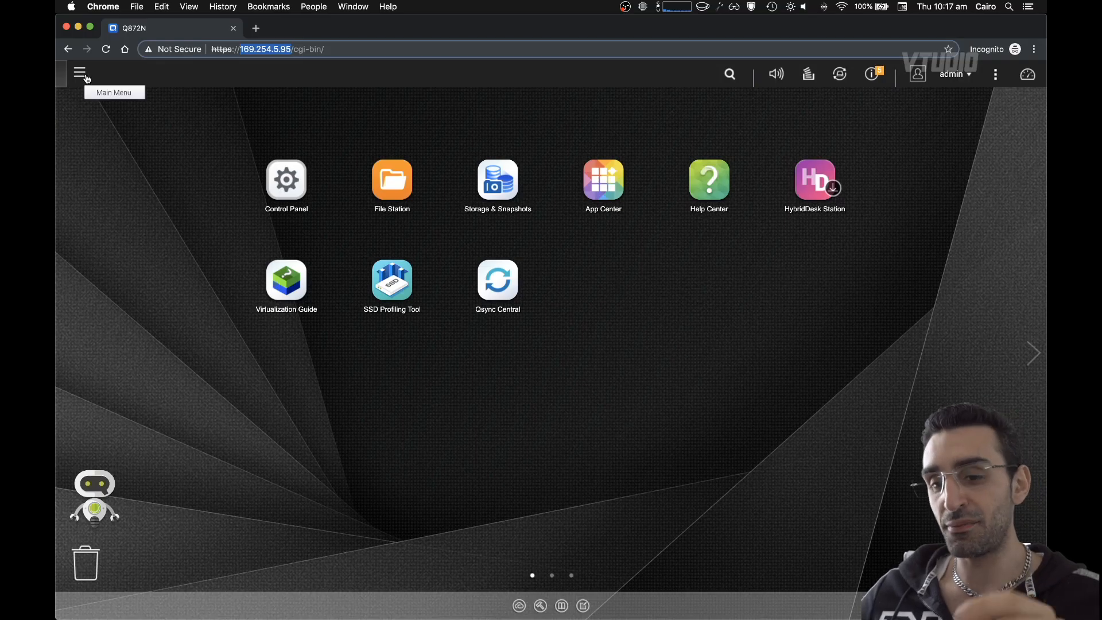
- Review QNAP's online compatibility list of supported USB Wi-Fi adapters
{"action": "left_click", "coordinate": [86, 78]}
{"action": "left_click", "coordinate": [116, 204]}
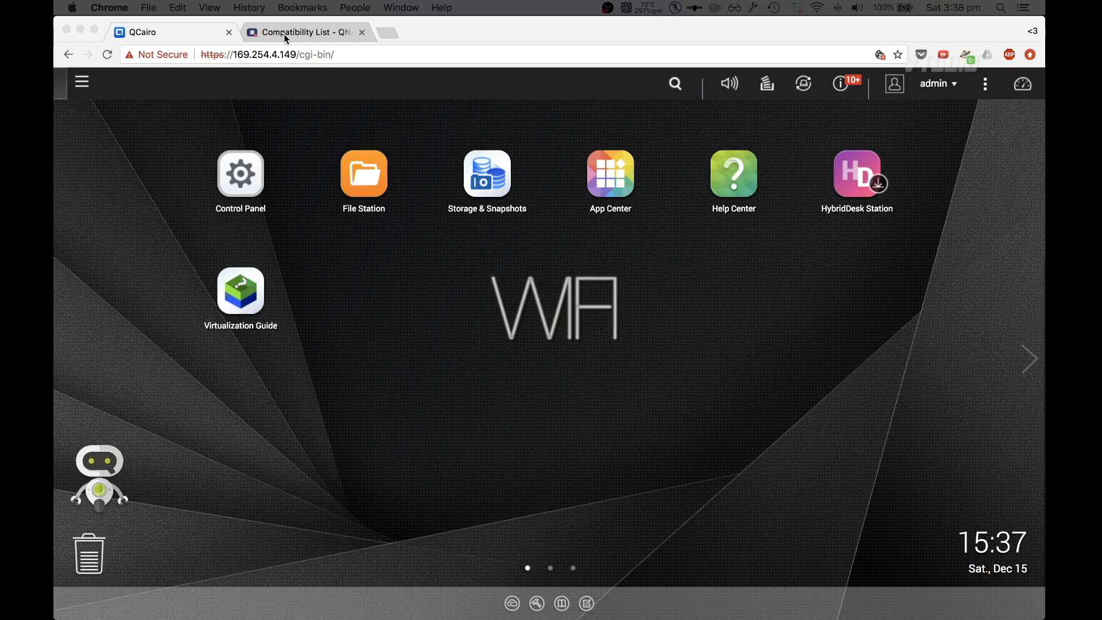
{"action": "left_click", "coordinate": [284, 33]}
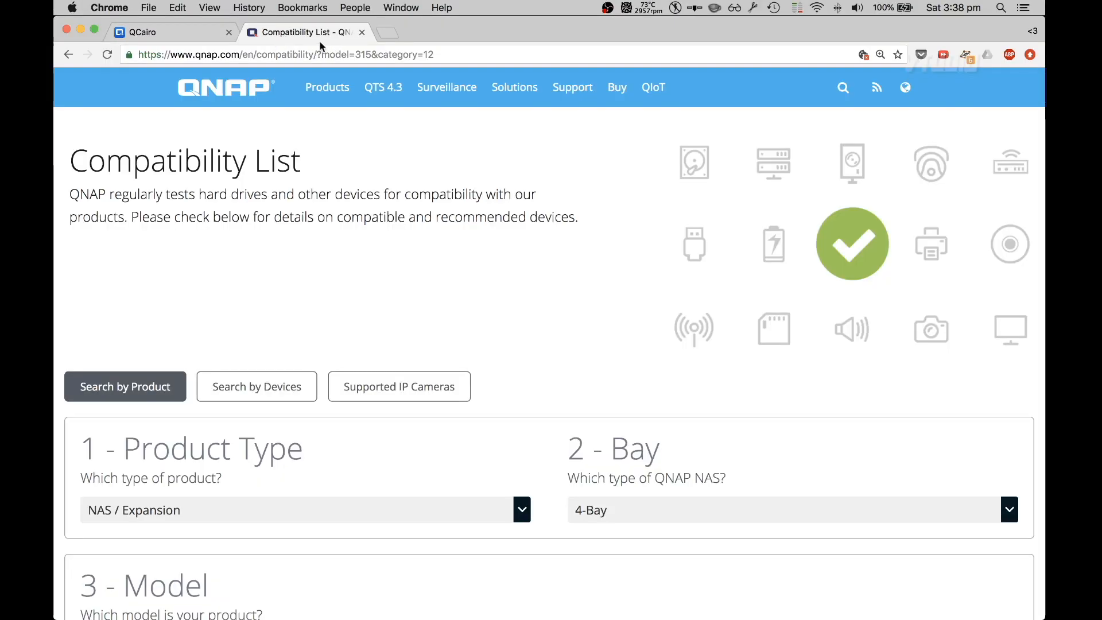
{"action": "scroll", "coordinate": [219, 377], "scroll_direction": "down", "scroll_amount": 20}
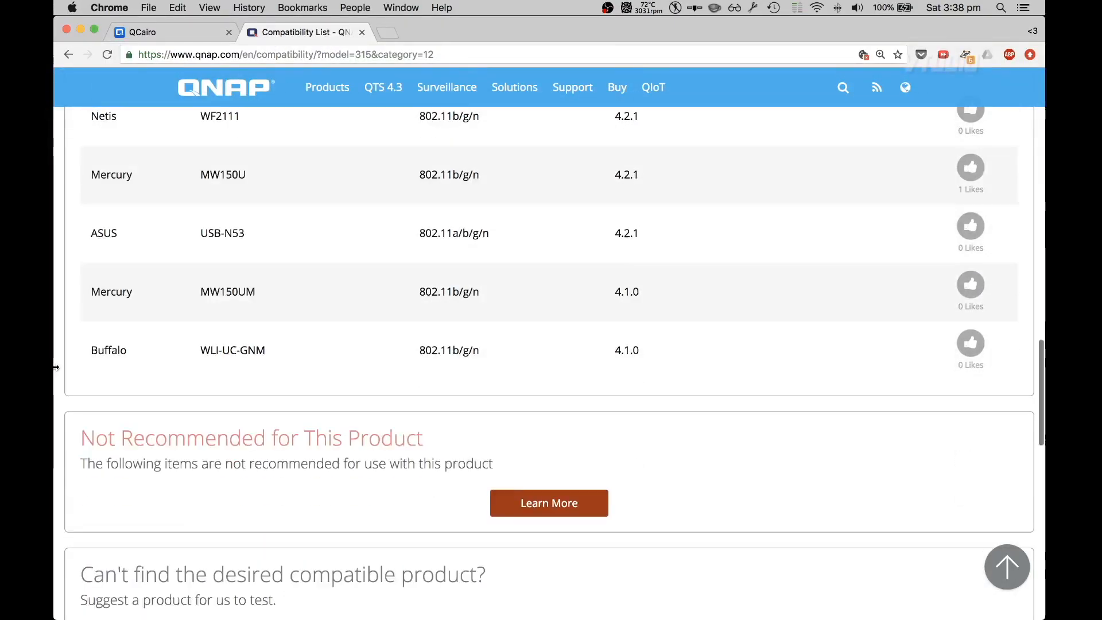
{"action": "scroll", "coordinate": [56, 367], "scroll_direction": "up", "scroll_amount": 7}
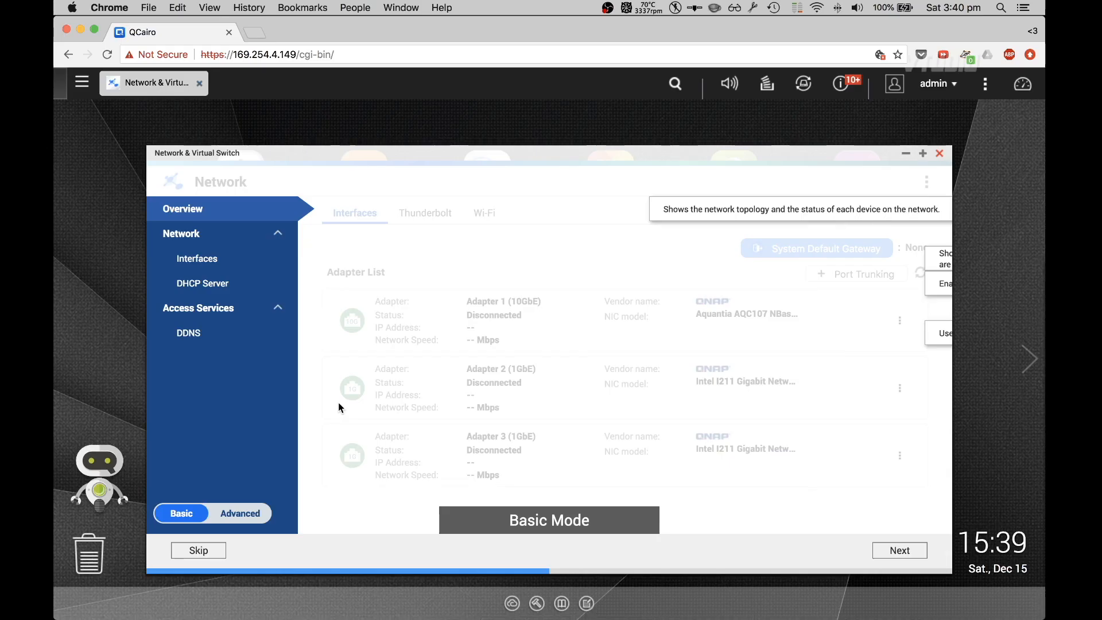
- Skip the network overview tour, maximize the Network & Virtual Switch window and open its Wi-Fi page
{"action": "left_click", "coordinate": [896, 550]}
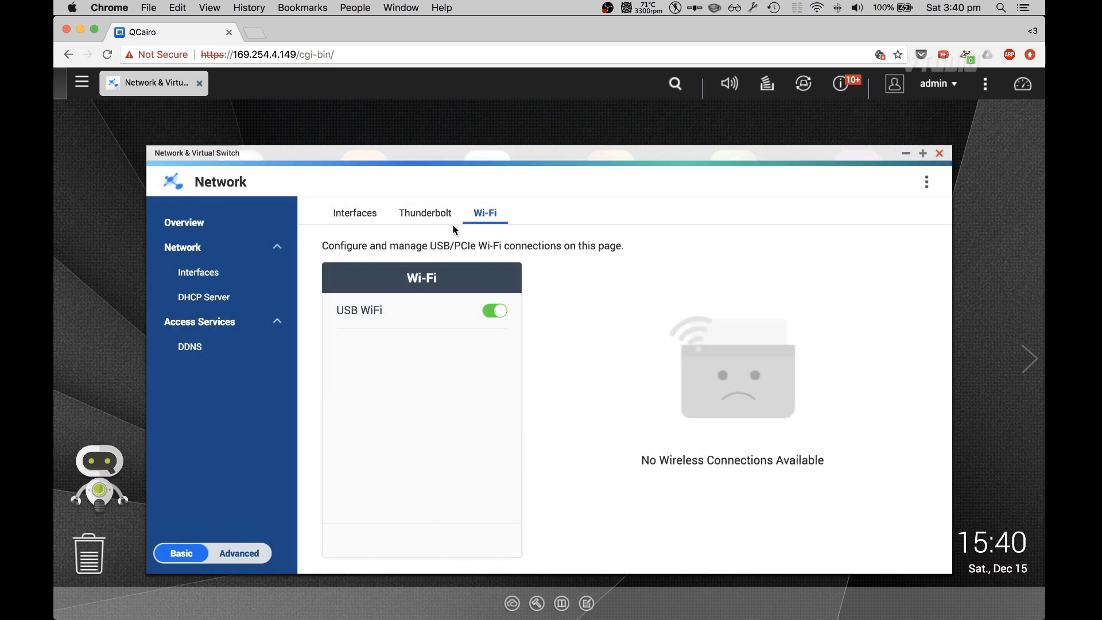
{"action": "left_click", "coordinate": [433, 214]}
{"action": "left_click", "coordinate": [355, 213]}
{"action": "left_click", "coordinate": [923, 154]}
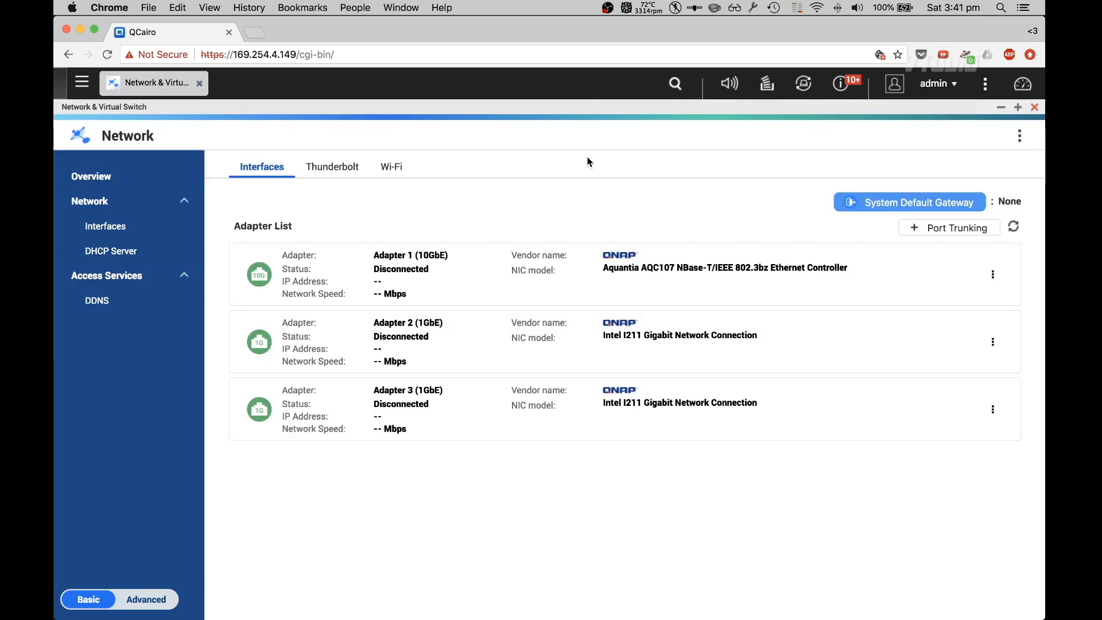
{"action": "left_click", "coordinate": [410, 182]}
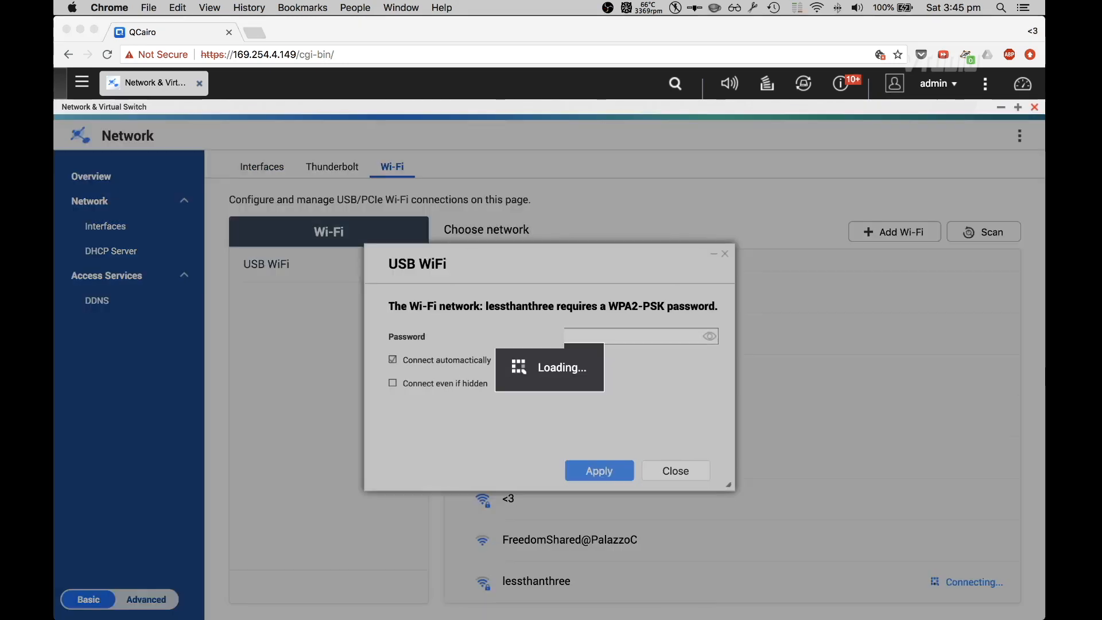